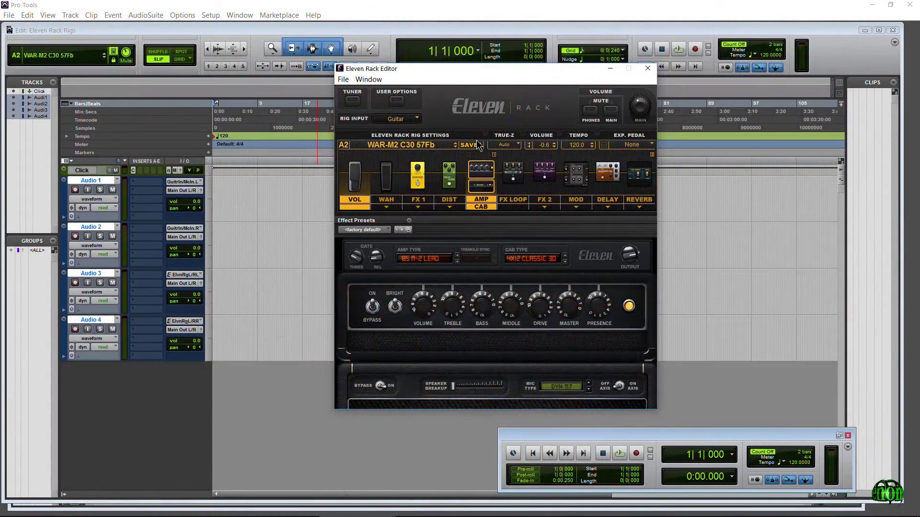
Rename rig A2 from WAR-M2 C30 57Fb to NAME and save it to the Eleven Rack.
click(471, 145)
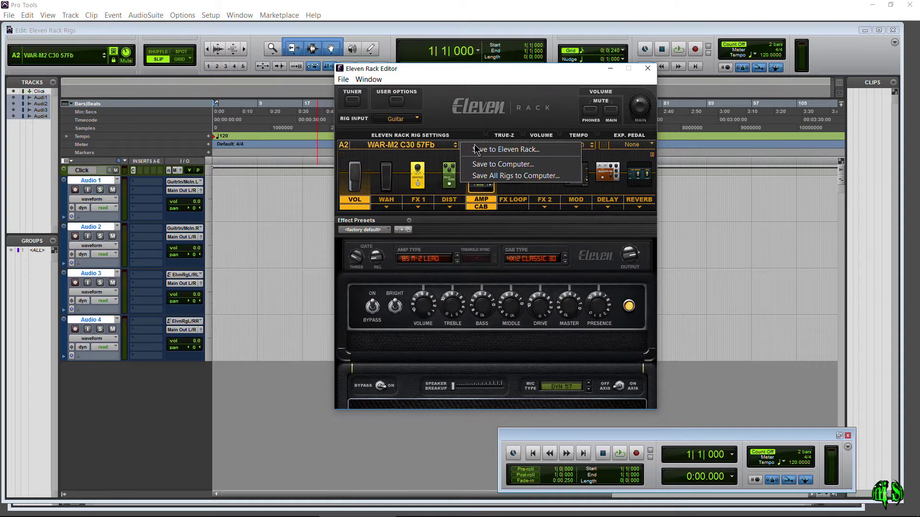
click(484, 120)
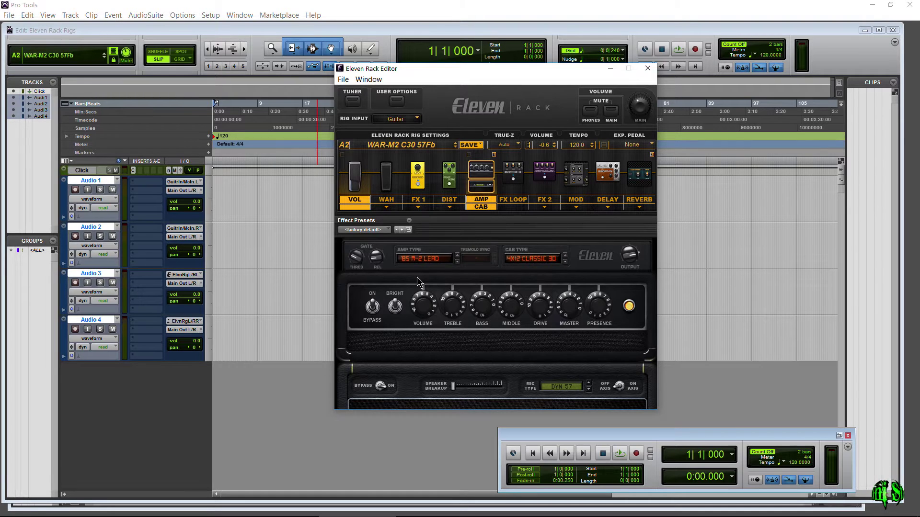
click(478, 144)
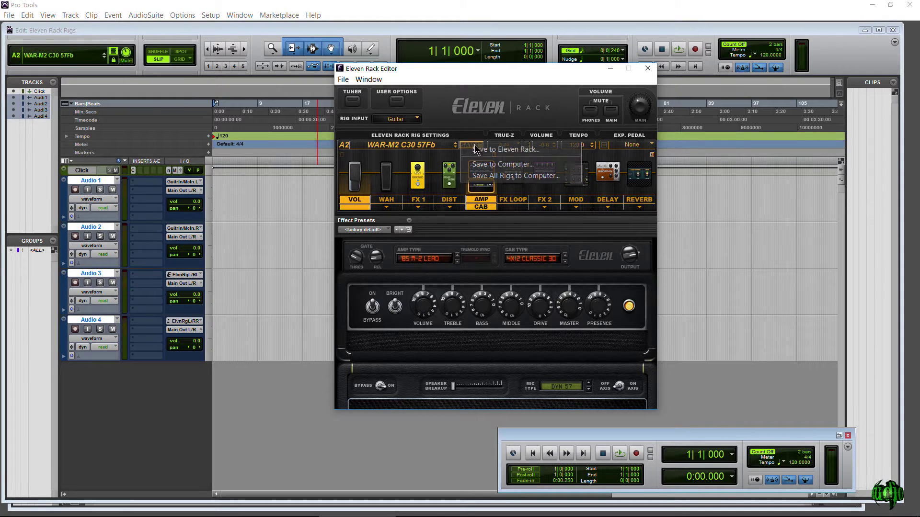
click(508, 151)
click(602, 178)
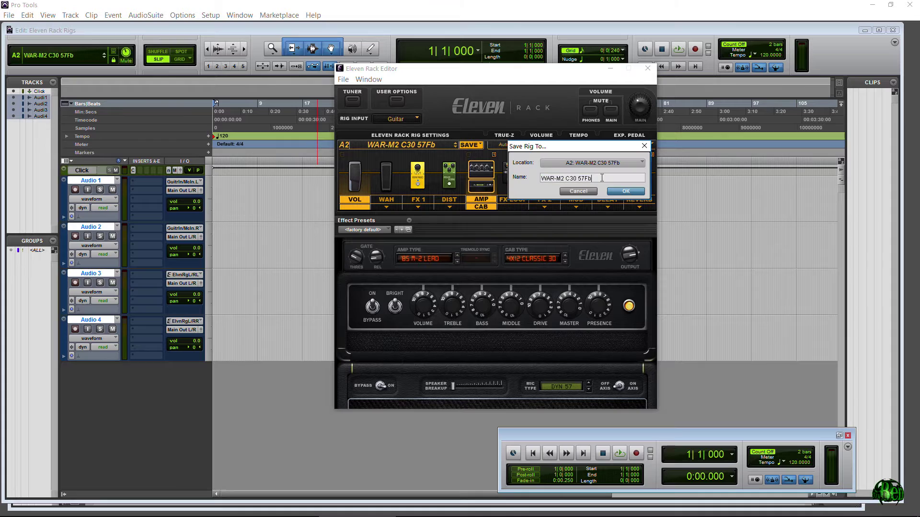
key(BackSpace)
key(BackSpace)
key(BackSpace)
key(BackSpace)
key(BackSpace)
key(BackSpace)
key(BackSpace)
key(BackSpace)
key(BackSpace)
key(BackSpace)
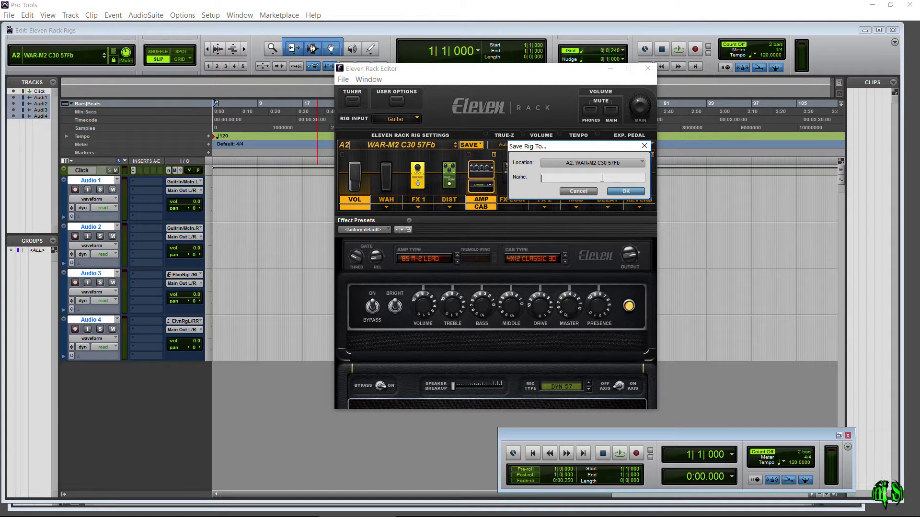
key(Return)
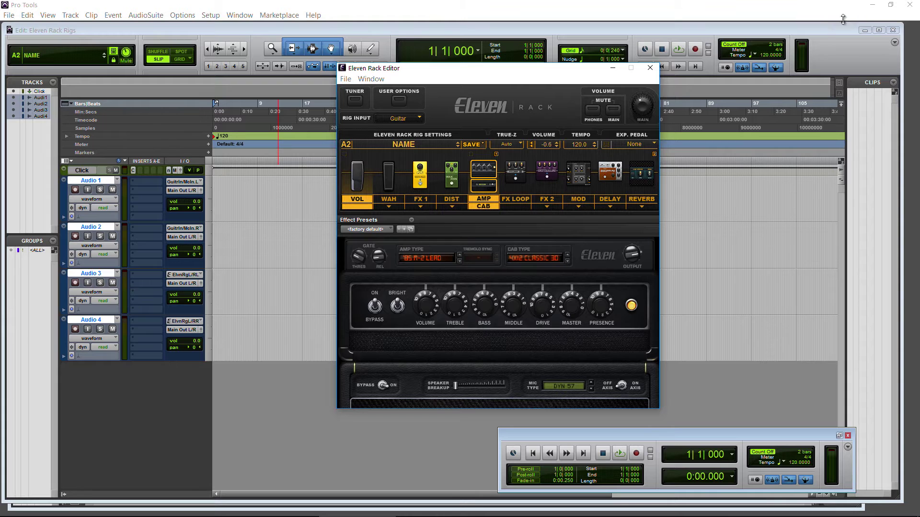
Hide Pro Tools, enable FX 1 and FX 2, and make FX 2 a Gray Compressor.
click(873, 6)
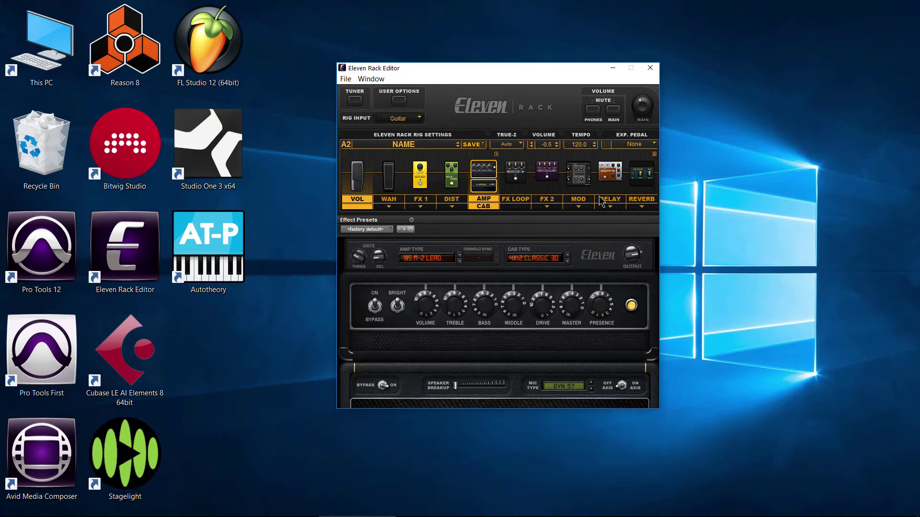
drag(466, 73, 464, 78)
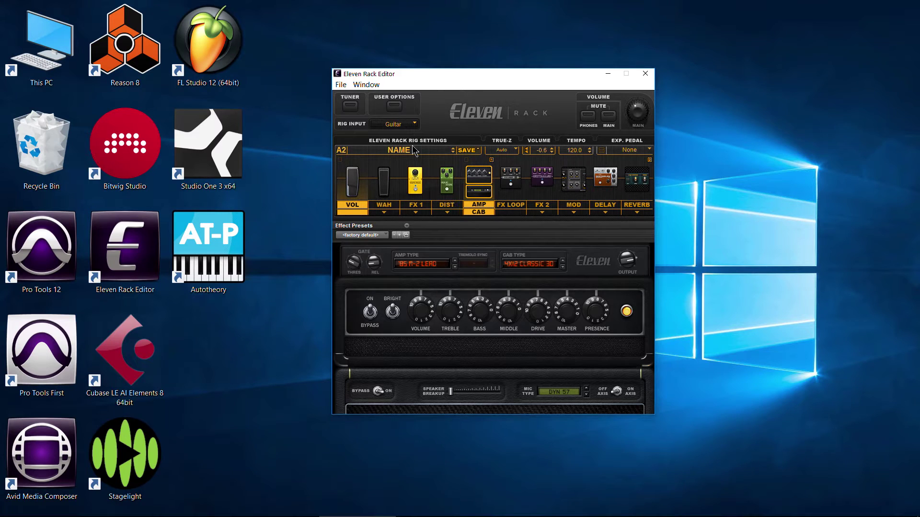
click(422, 209)
click(541, 209)
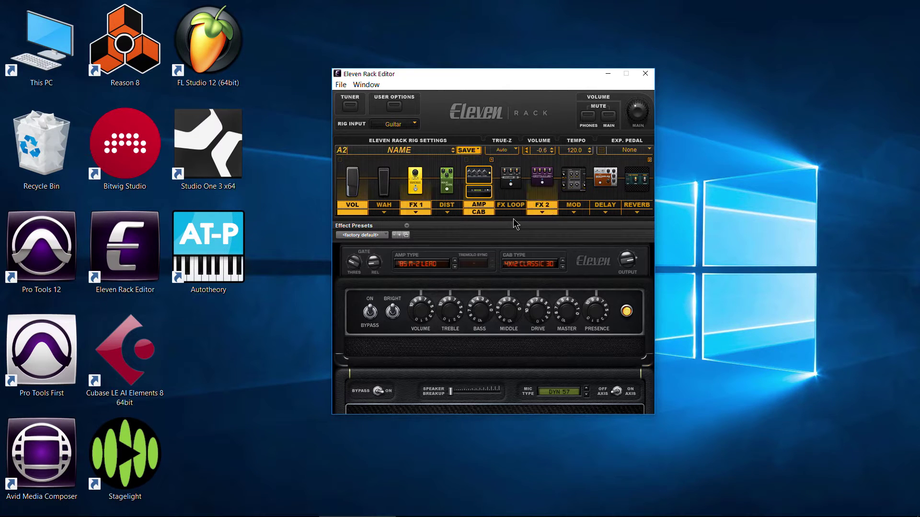
click(542, 212)
click(556, 264)
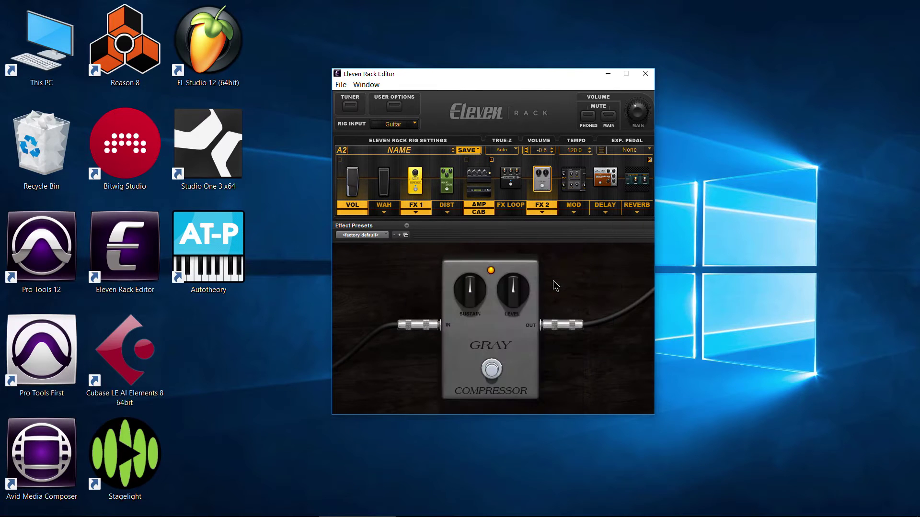
Set the amp type to 66 AC Hi Boost and the cab type to 2x12 Silver.
click(474, 192)
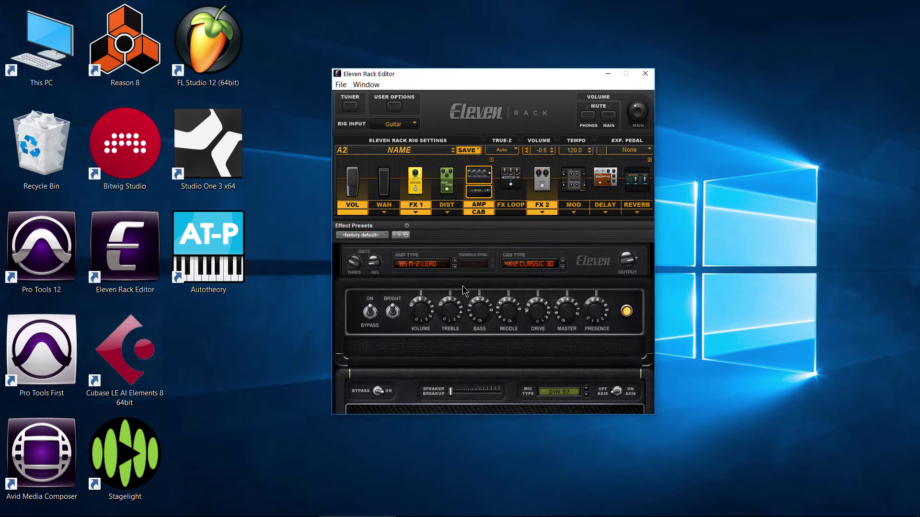
click(437, 268)
click(434, 332)
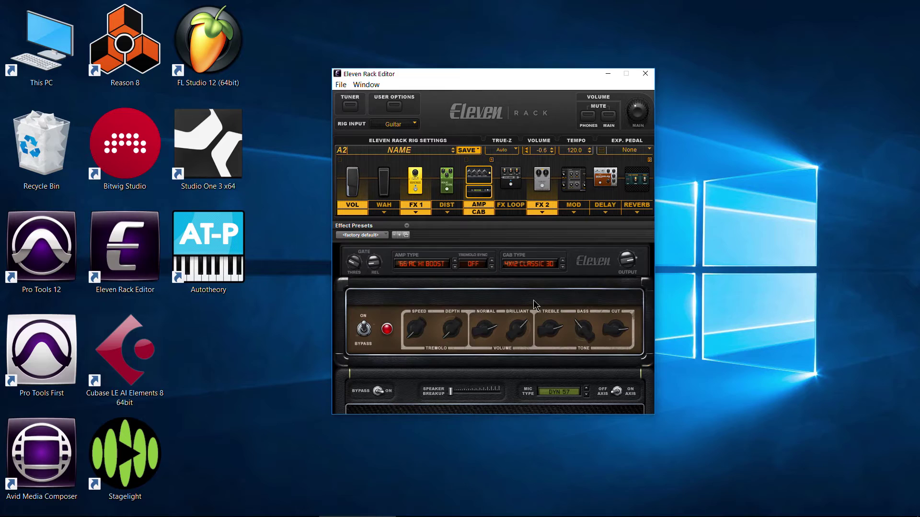
click(536, 265)
click(536, 321)
Save the edited rig to the Eleven Rack as RIG 1 in location A1.
click(468, 150)
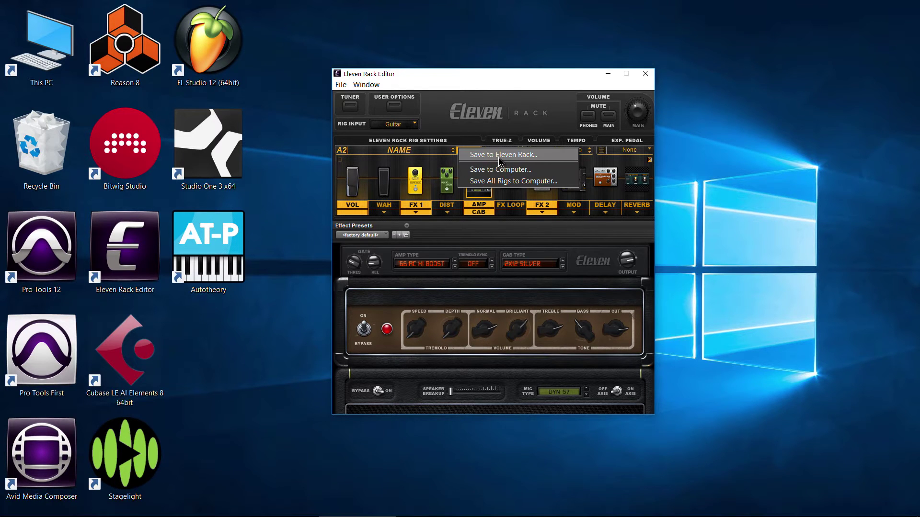
click(498, 155)
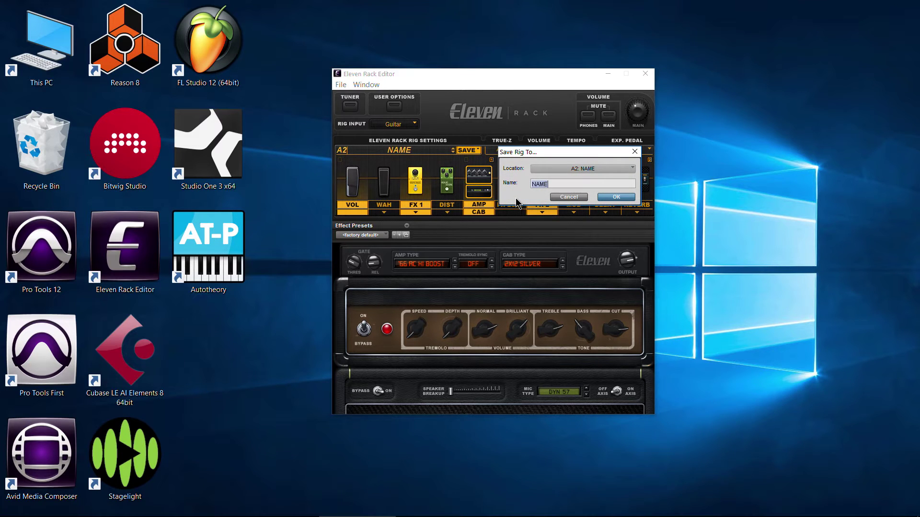
text(RIG 1)
click(611, 170)
mouse_move(629, 172)
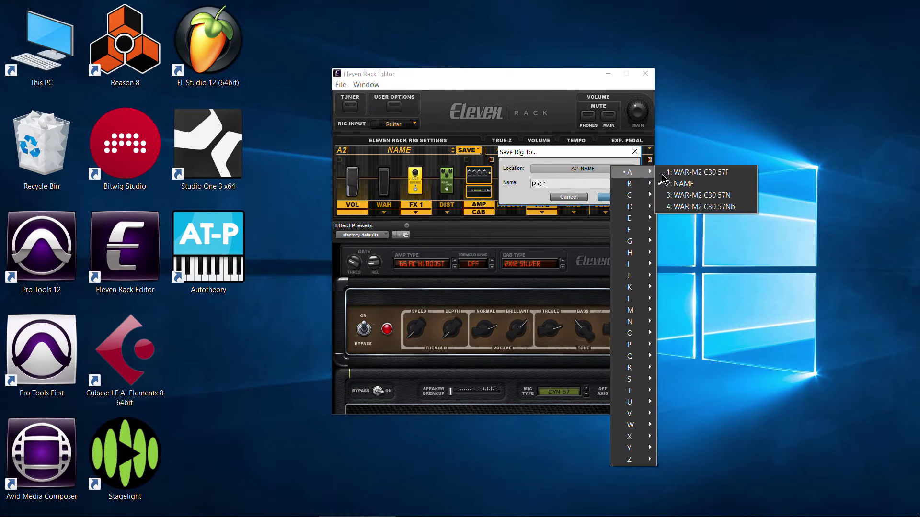
click(679, 175)
click(608, 200)
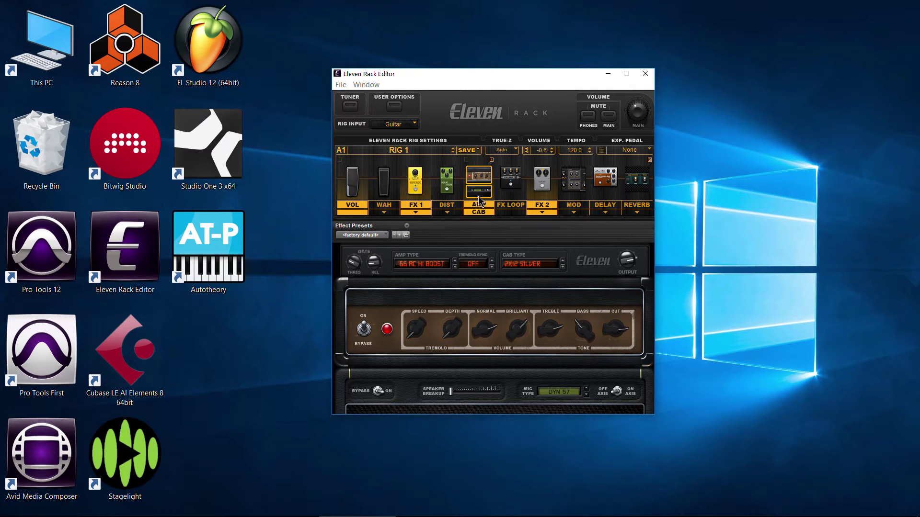
Start saving RIG 1 to the computer as a tfx file and open This PC.
click(467, 150)
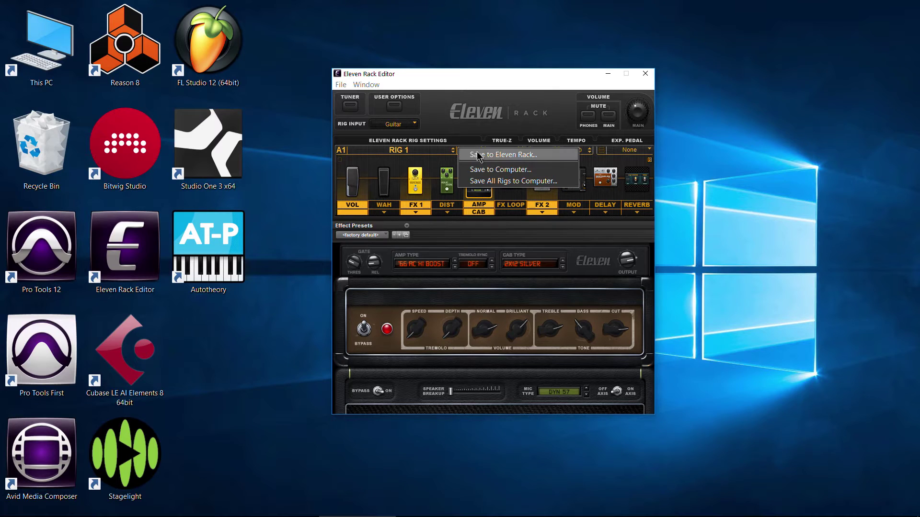
click(498, 170)
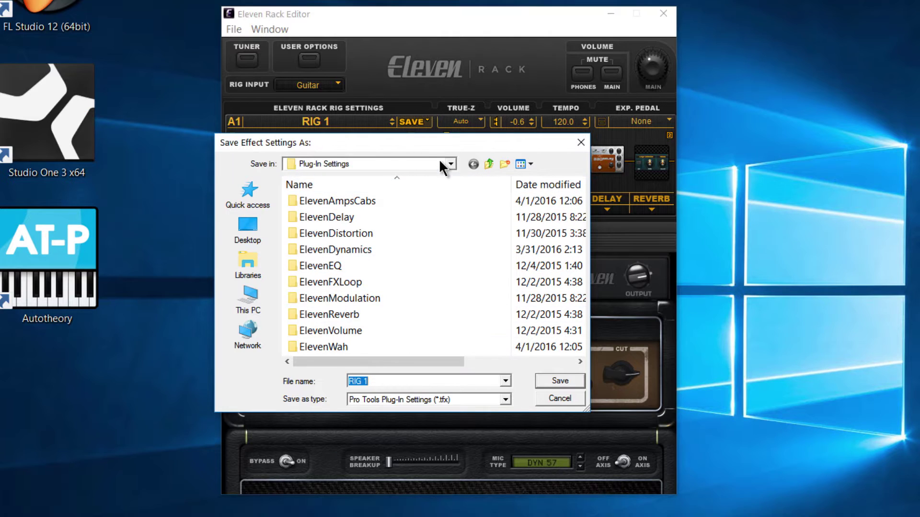
click(450, 164)
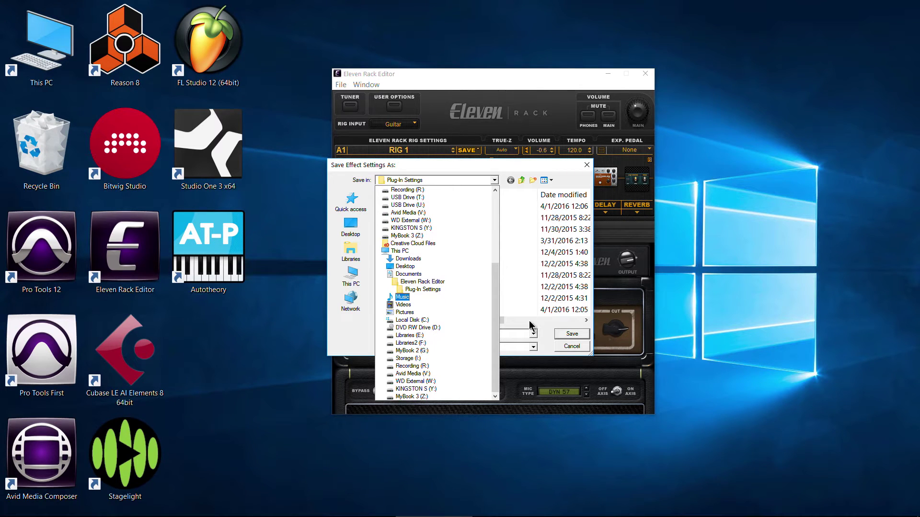
click(544, 340)
double_click(61, 66)
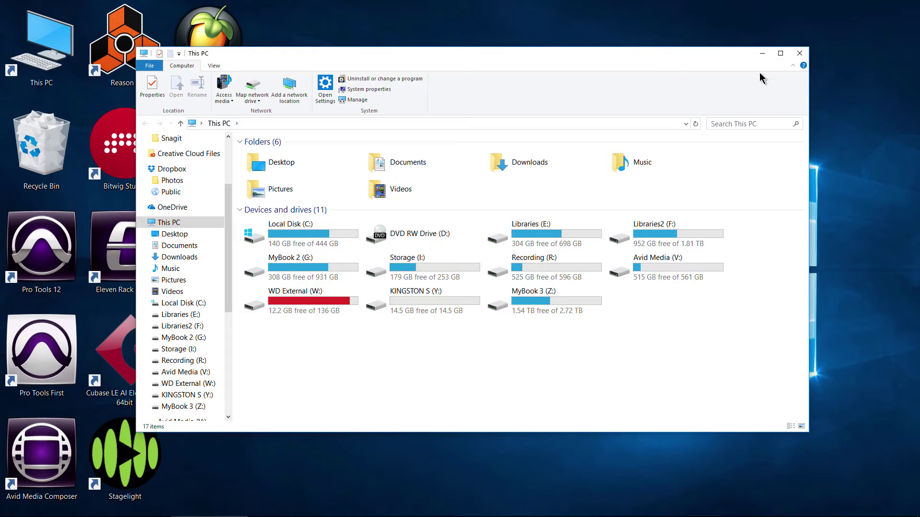
Close the This PC File Explorer window.
click(806, 52)
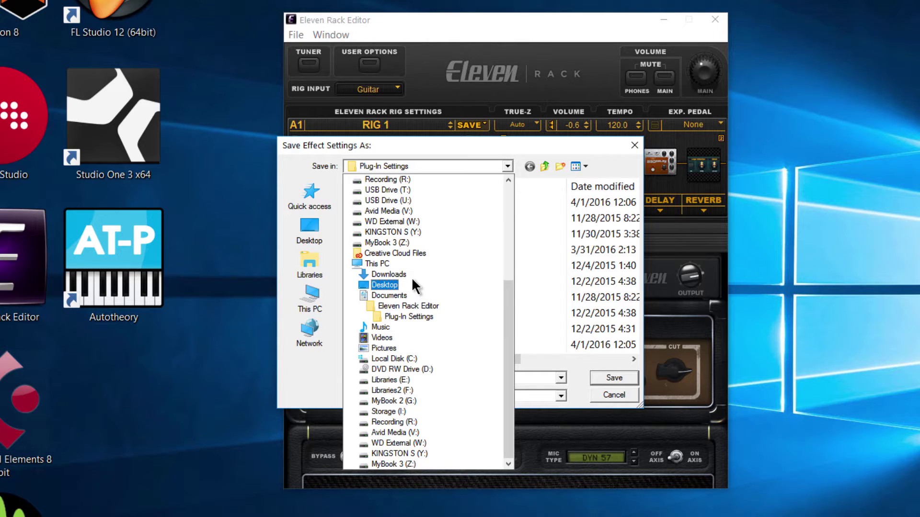
Save RIG 1 as RIG 1.tfx in Downloads and find it in Explorer.
click(410, 275)
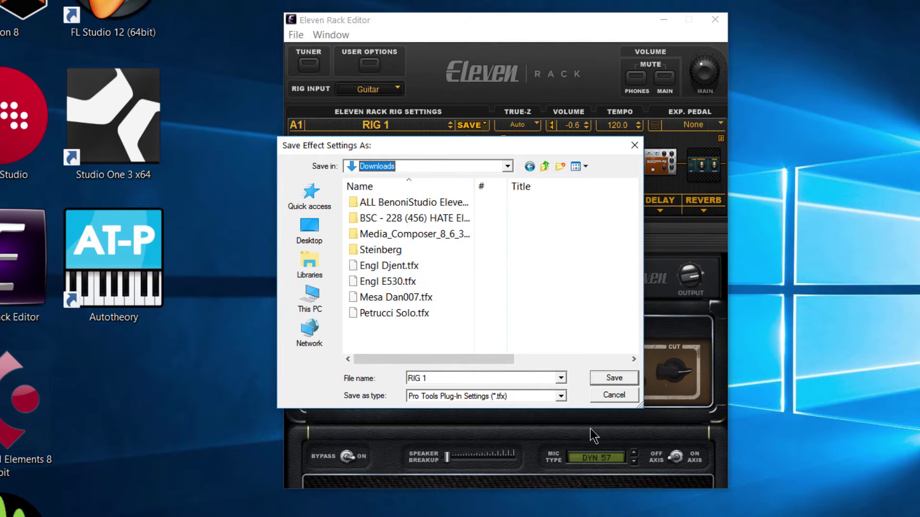
click(614, 378)
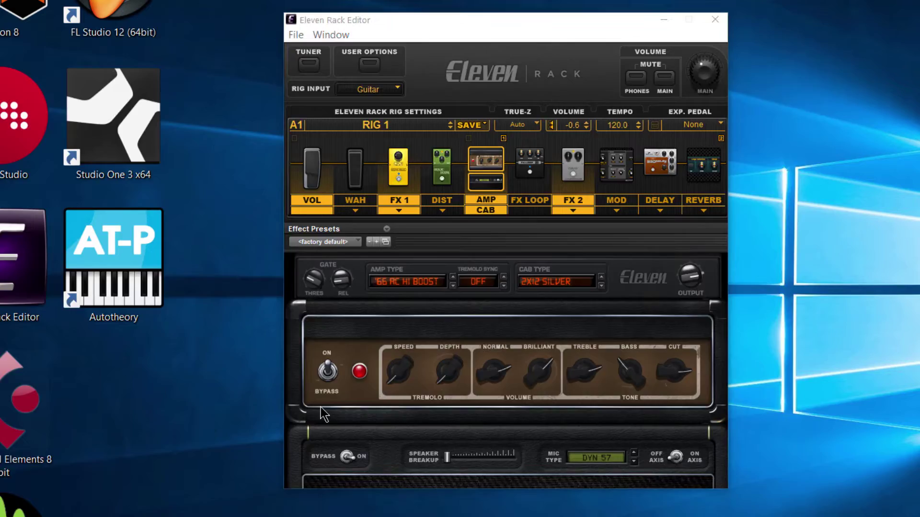
key(alt+Tab)
click(680, 300)
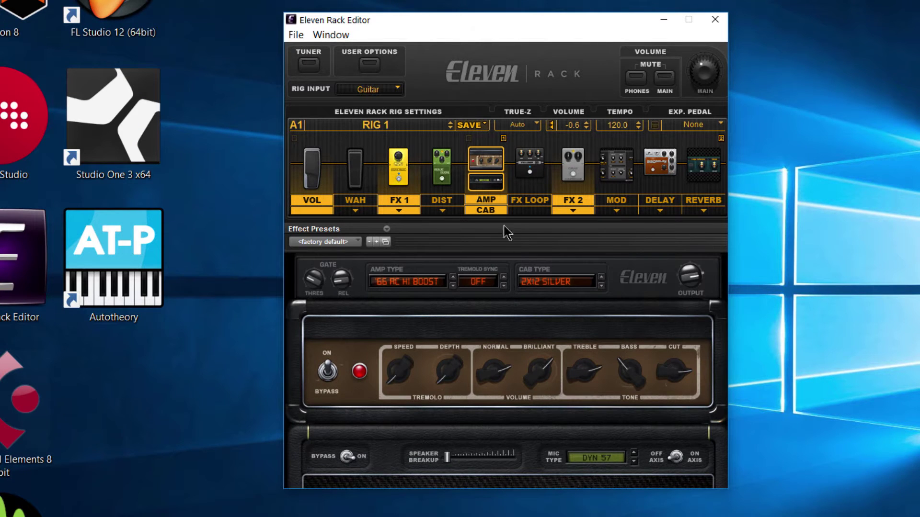
Switch the editor back to rig A2 NAME.
click(450, 123)
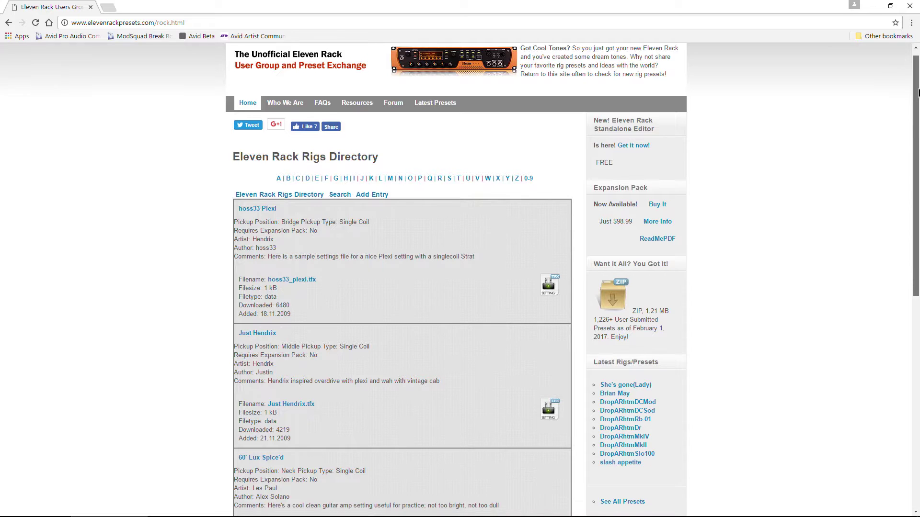
scroll(573, 279, down, 1)
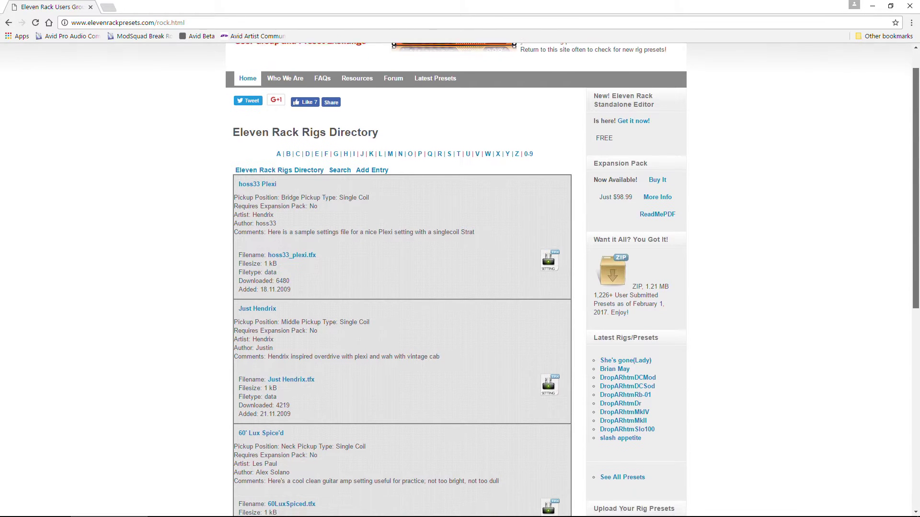
scroll(573, 280, down, 1)
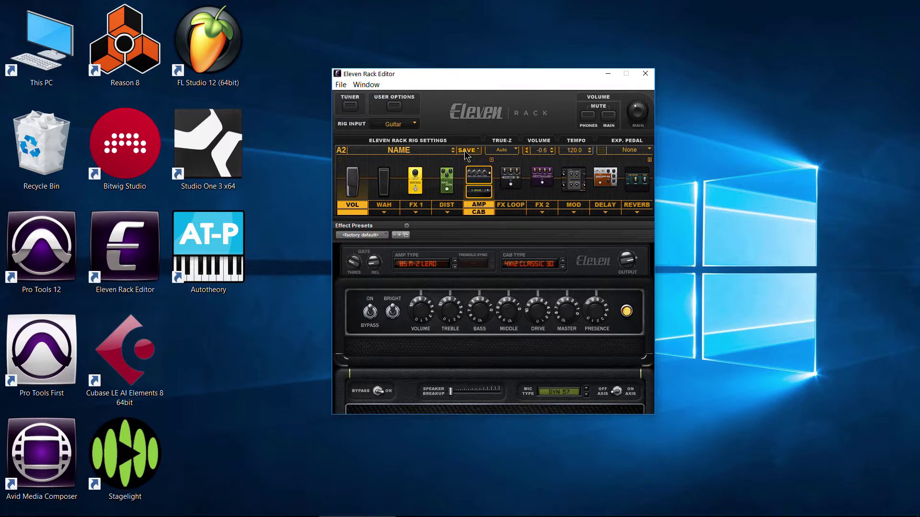
Save rig A2 NAME as NAME.tfx in Downloads and check it beside RIG 1.tfx.
click(469, 125)
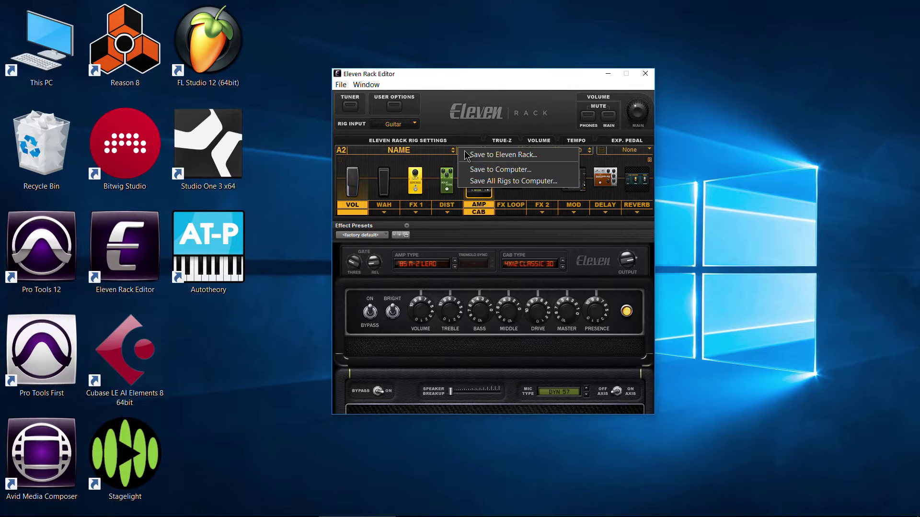
click(505, 156)
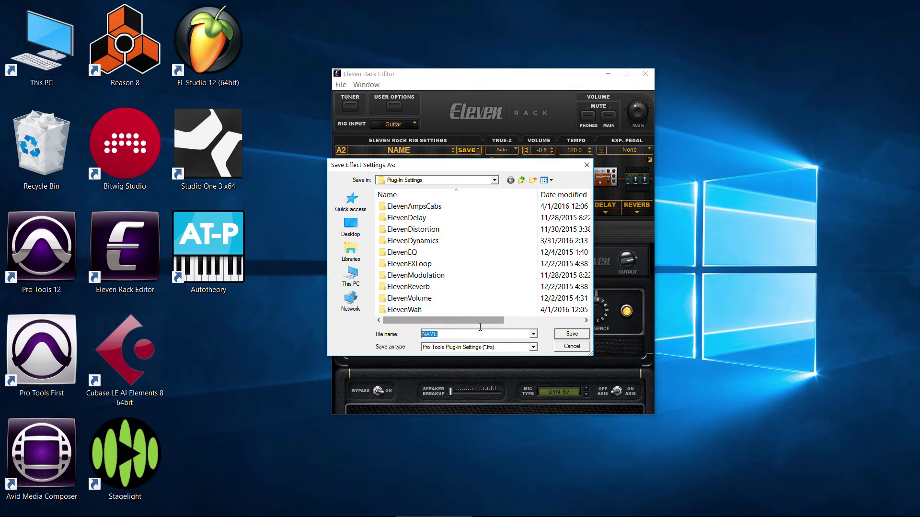
click(351, 275)
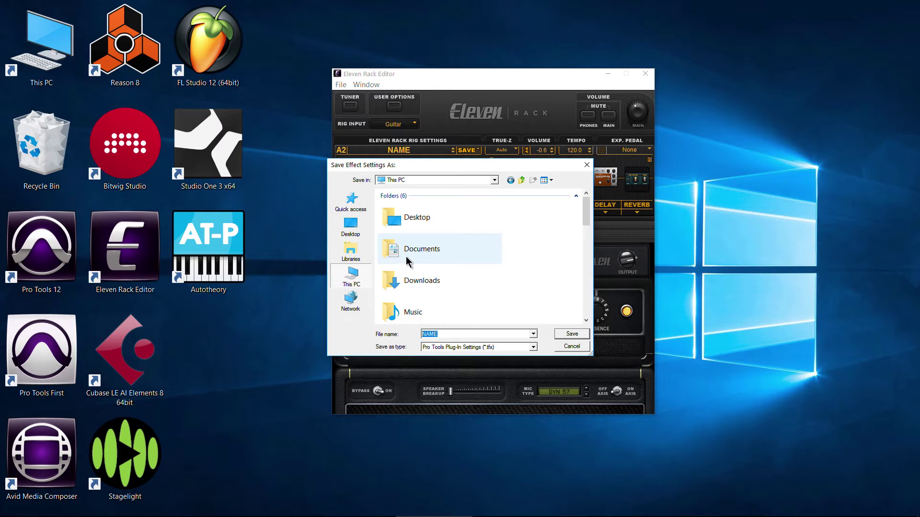
click(425, 283)
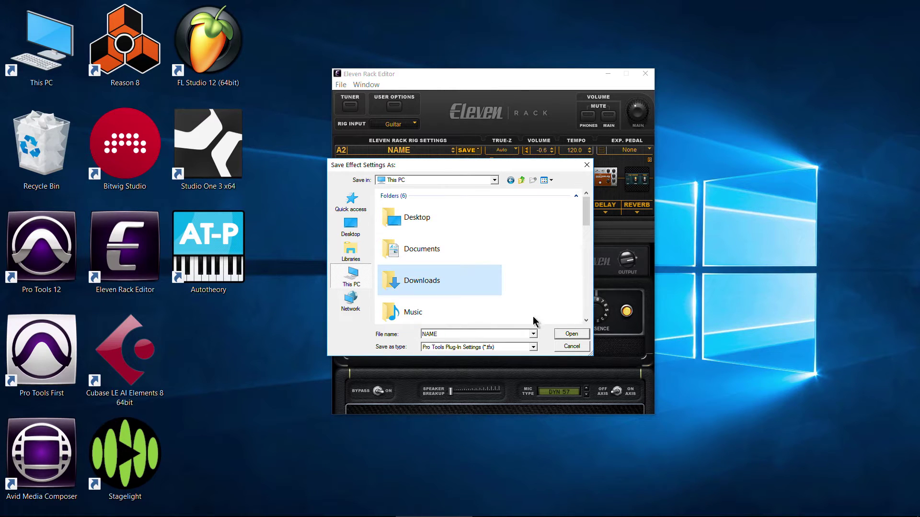
click(564, 335)
click(570, 334)
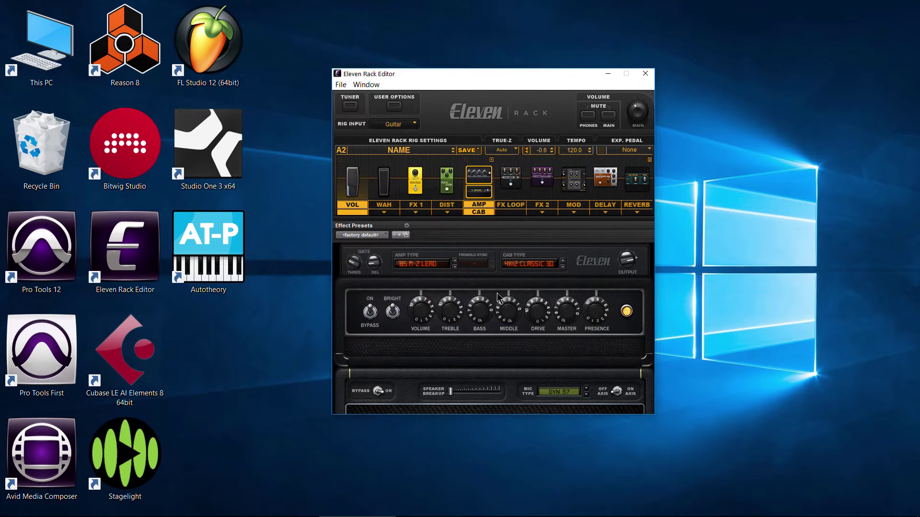
click(167, 511)
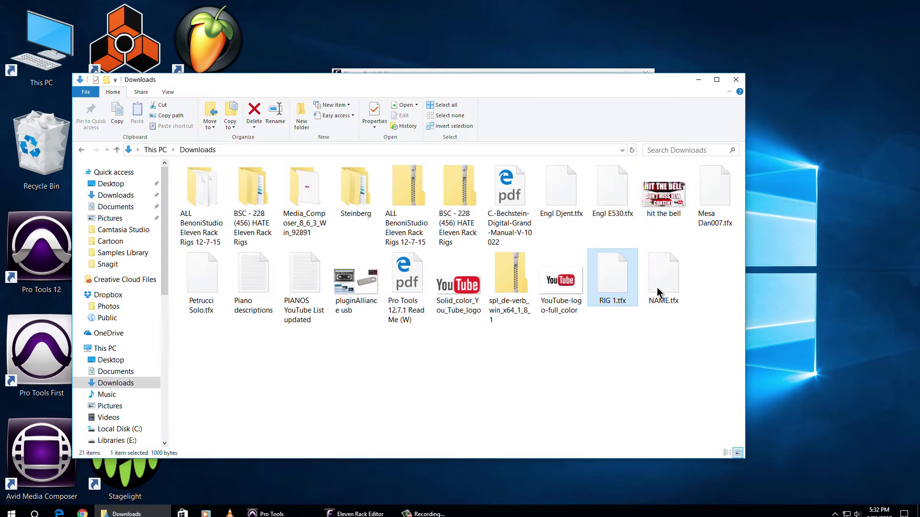
click(663, 278)
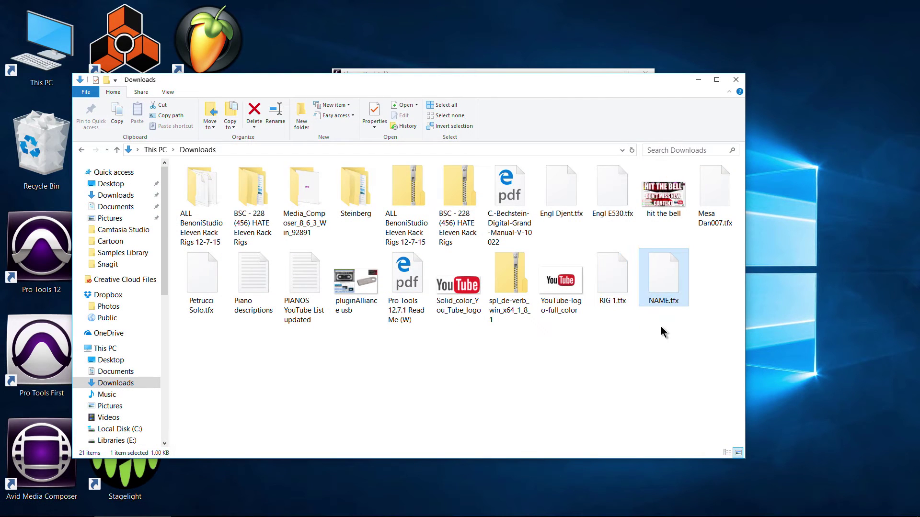
click(699, 80)
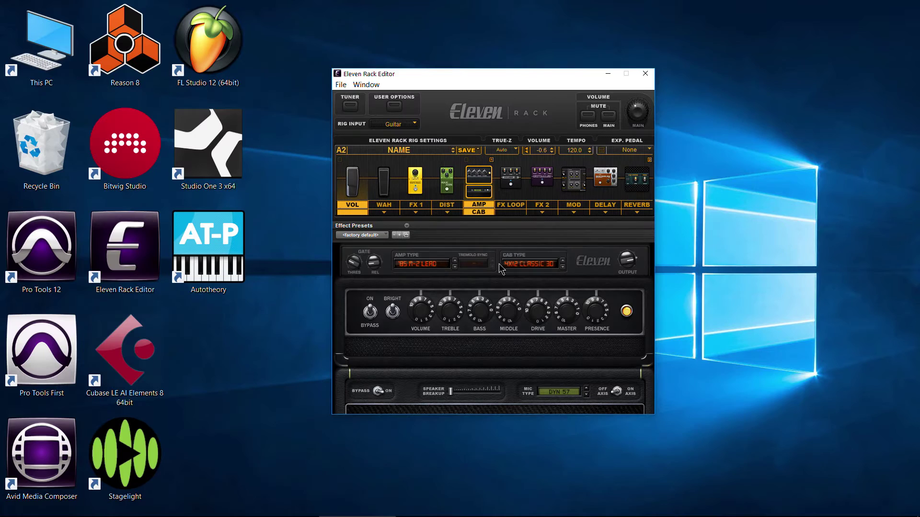
Load user rig B3 WAR-M2 C30 7N and change its amp to '64 Lux Normal.
click(410, 153)
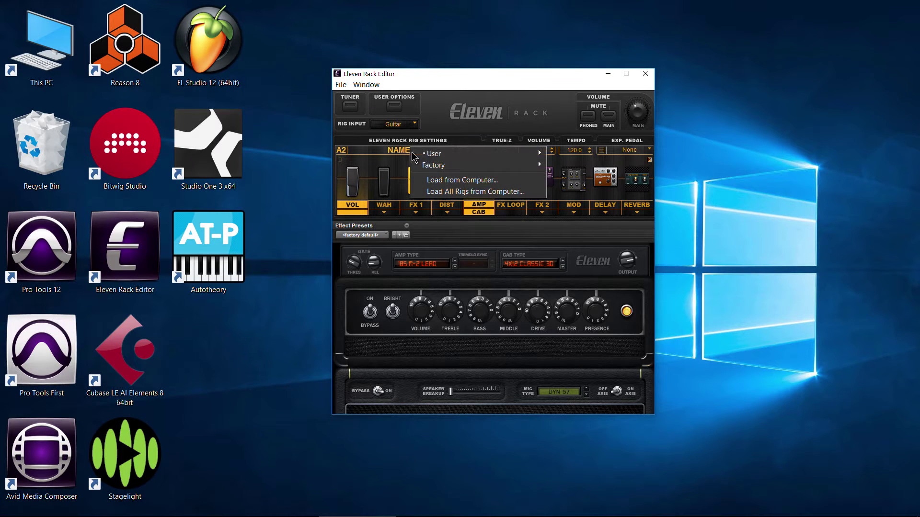
mouse_move(537, 154)
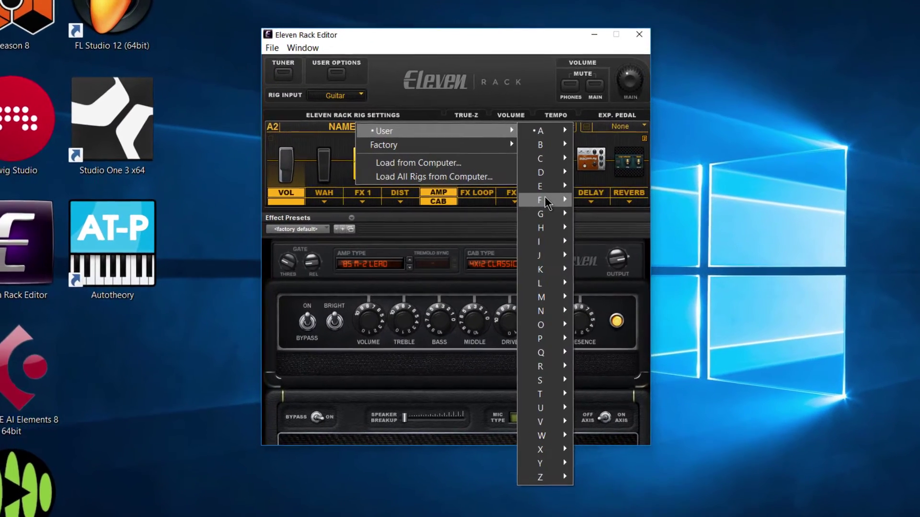
mouse_move(569, 212)
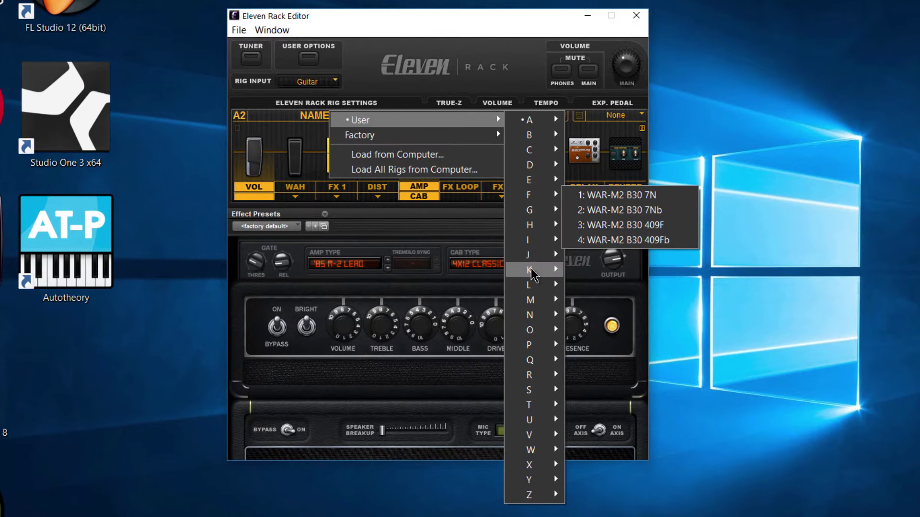
mouse_move(538, 144)
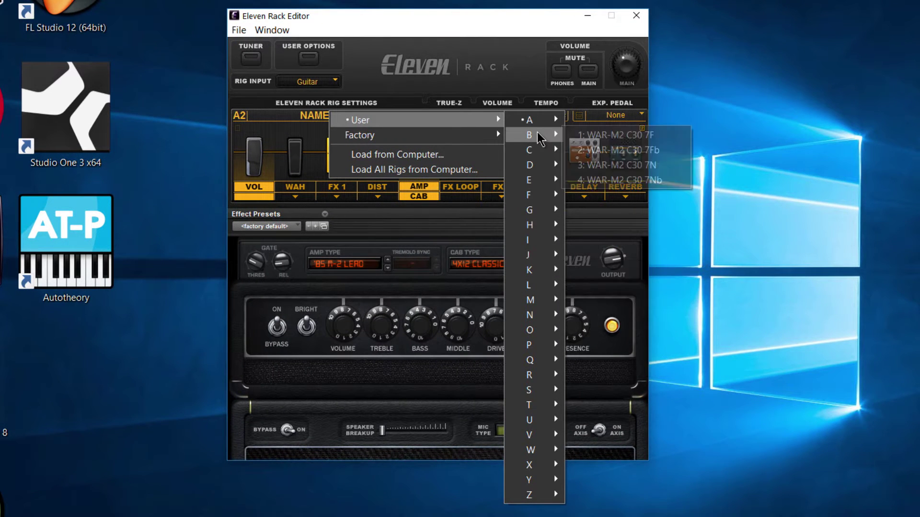
click(594, 149)
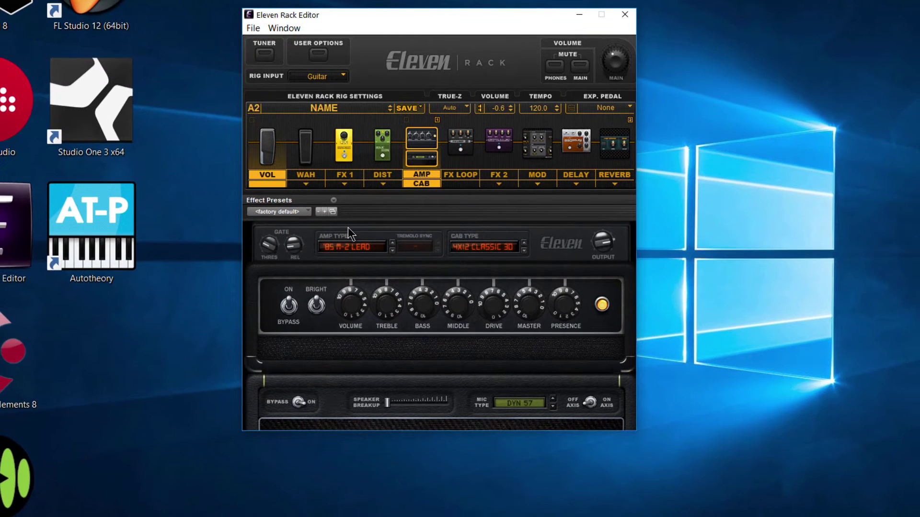
click(350, 251)
click(368, 277)
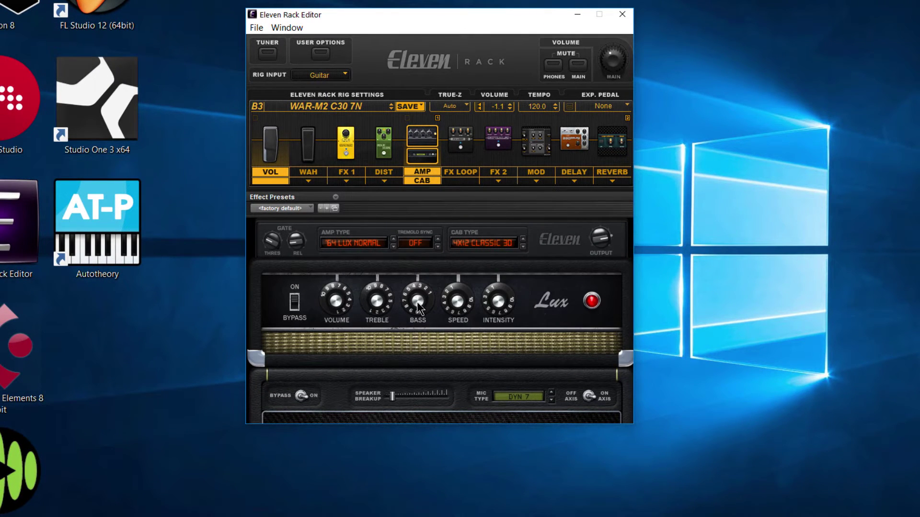
Save the current rig to the Eleven Rack as RIG 2 in location A3.
click(409, 106)
click(479, 117)
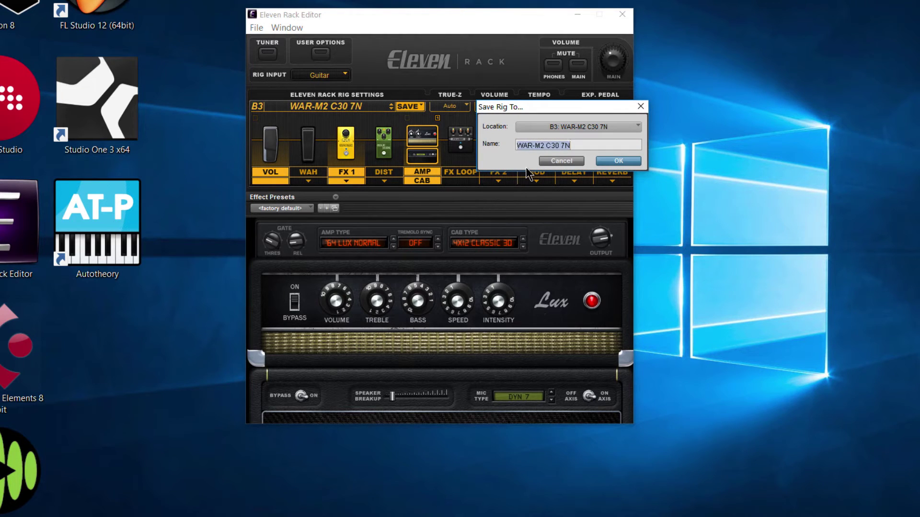
text(RIG)
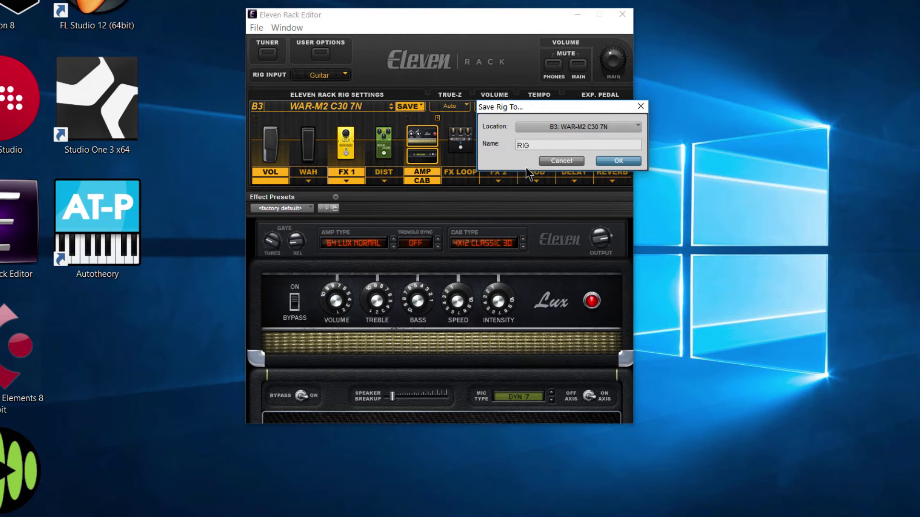
text( 2)
click(594, 126)
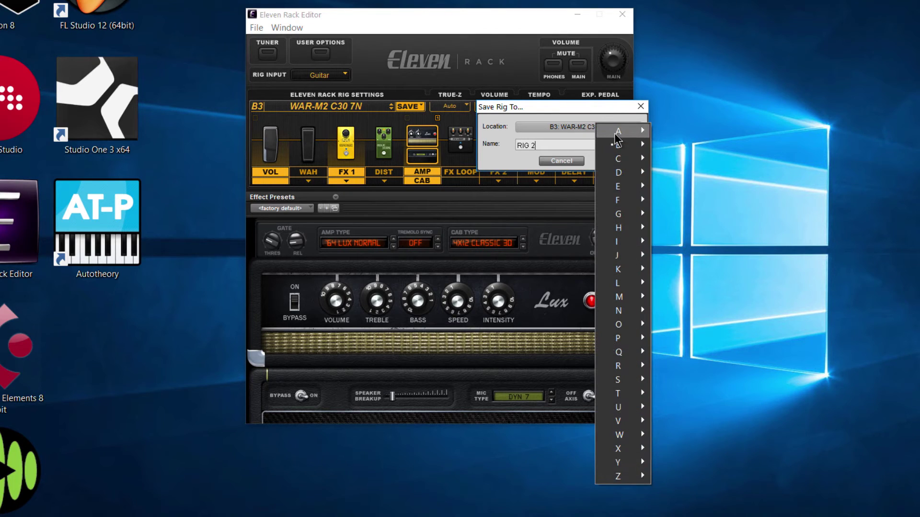
mouse_move(623, 131)
click(699, 159)
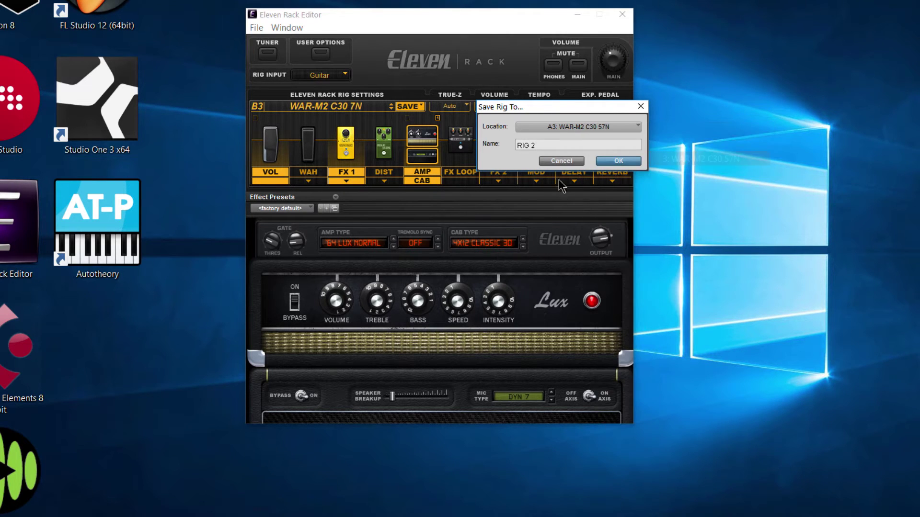
click(612, 161)
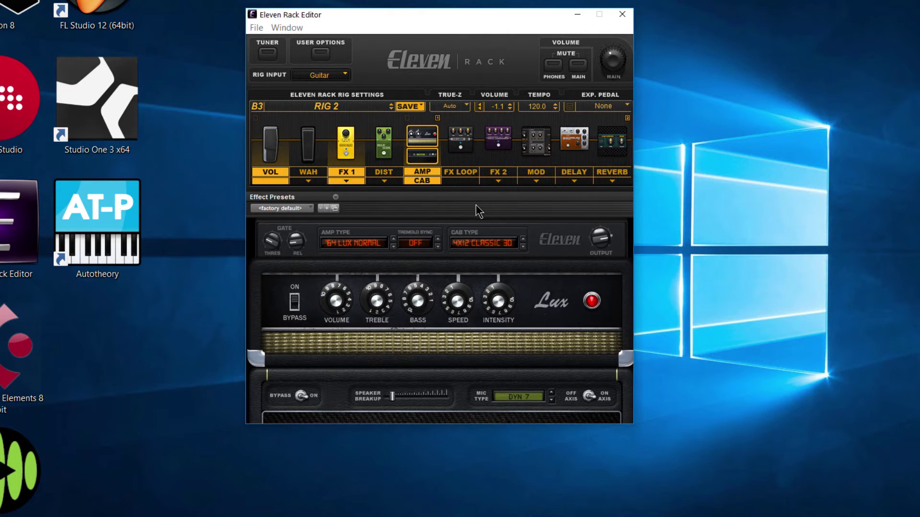
click(355, 108)
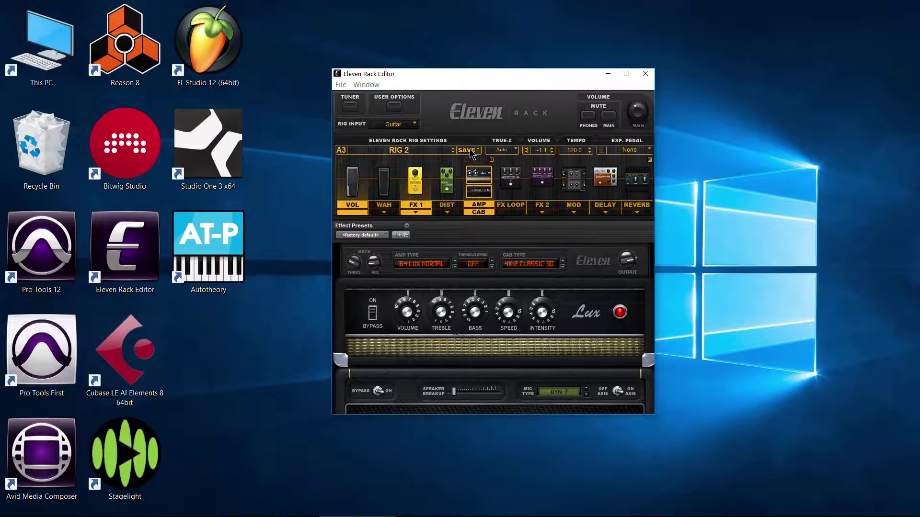
click(467, 151)
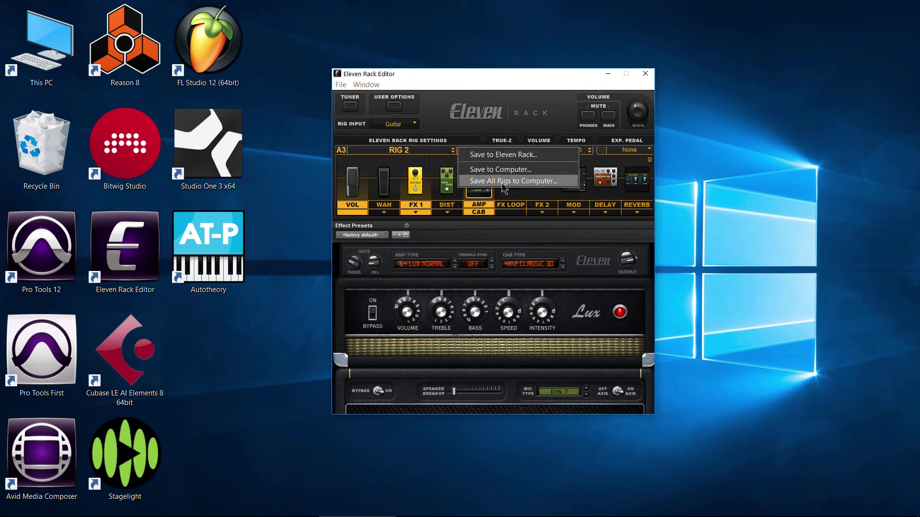
click(240, 484)
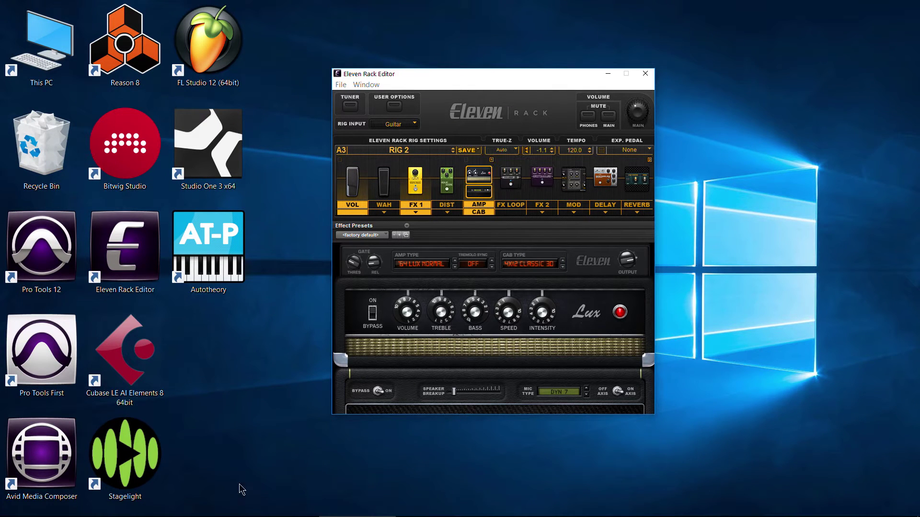
Browse Downloads to the BSC - 63 HATE Rigs folder and open its XML file in Microsoft Edge.
click(125, 507)
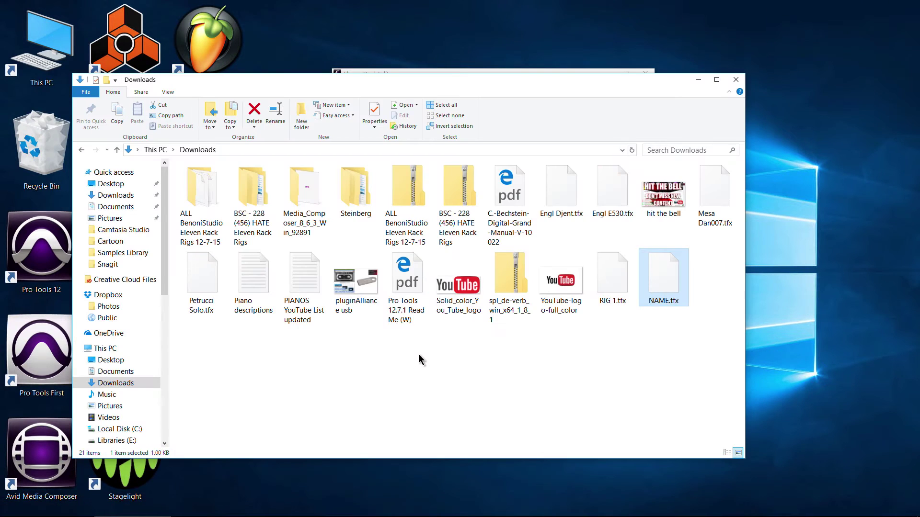
click(441, 74)
click(394, 150)
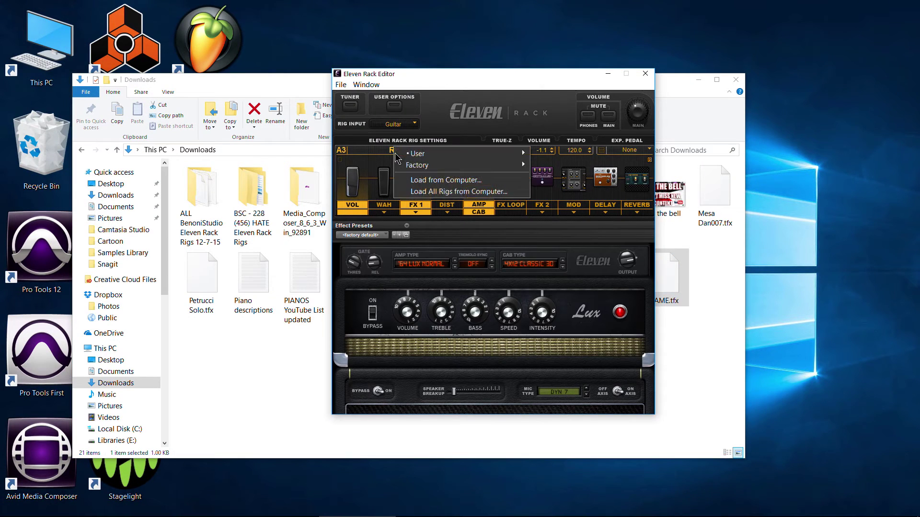
click(415, 192)
click(261, 92)
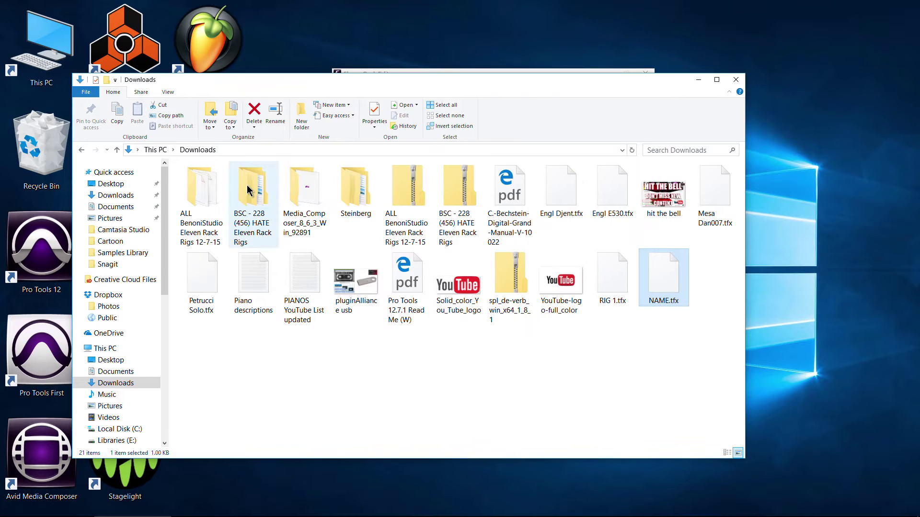
double_click(248, 191)
double_click(226, 182)
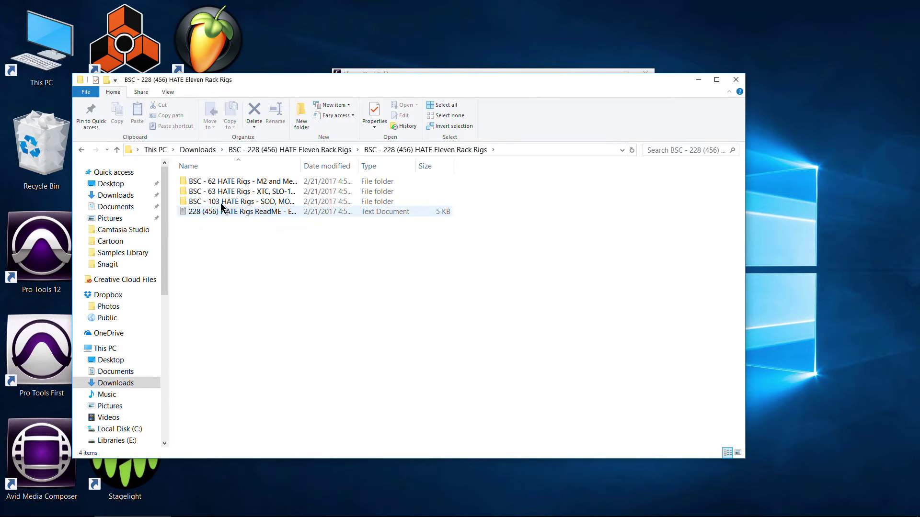
double_click(227, 191)
click(220, 192)
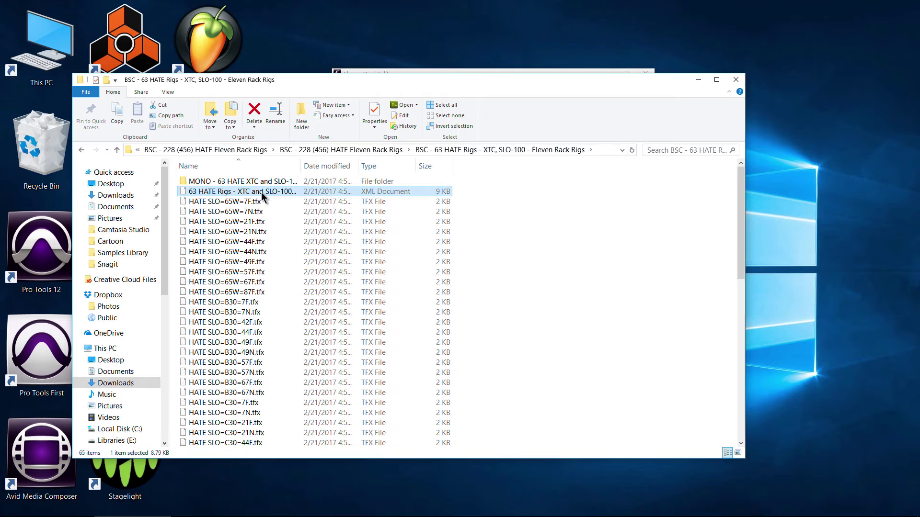
right_click(263, 190)
click(317, 232)
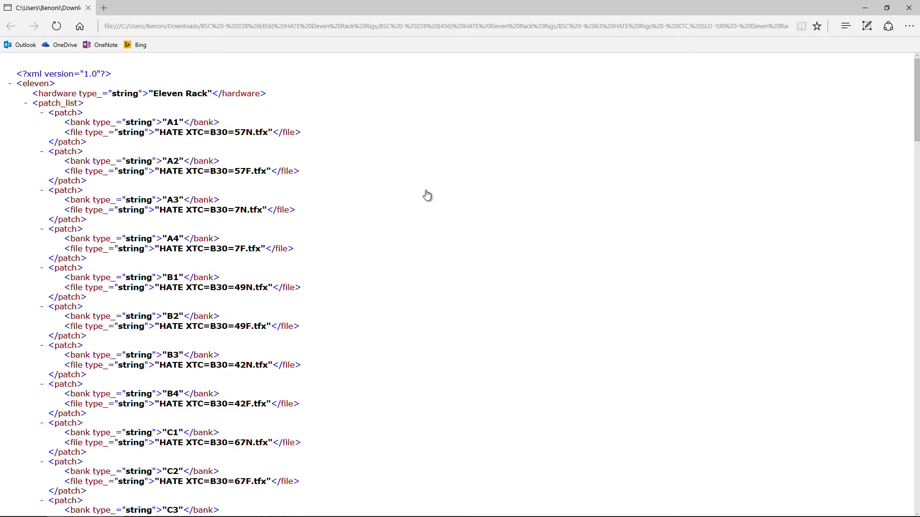
Scroll through the 63 HATE Rigs XML in Edge from bank A1 onward.
scroll(356, 220, down, 10)
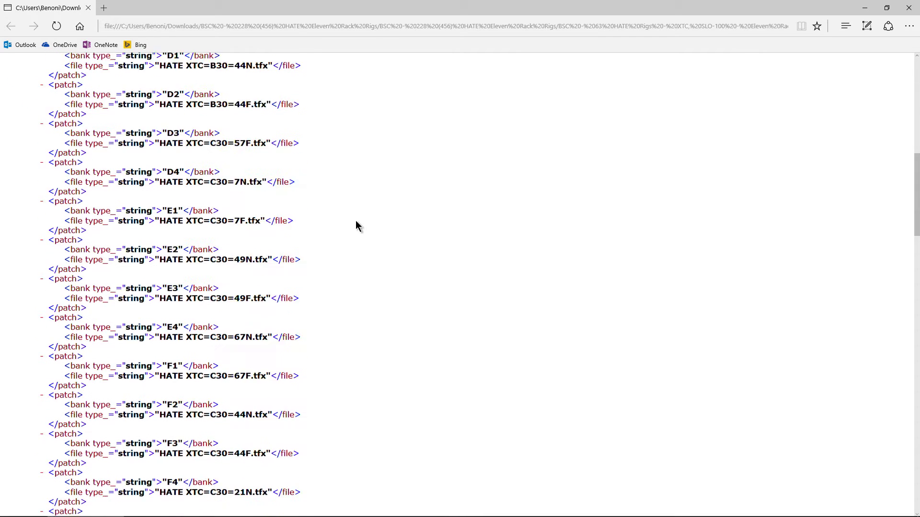
scroll(355, 220, up, 9)
scroll(355, 220, up, 1)
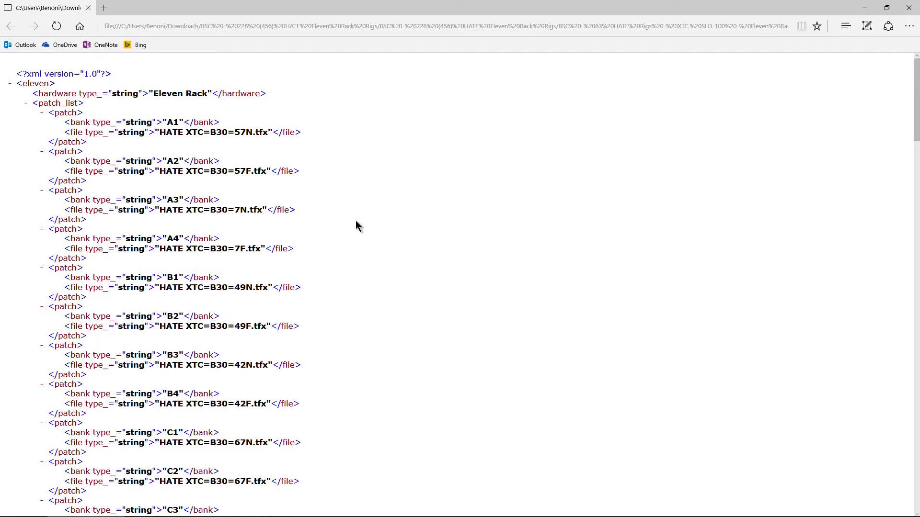
scroll(257, 191, down, 10)
scroll(260, 235, up, 10)
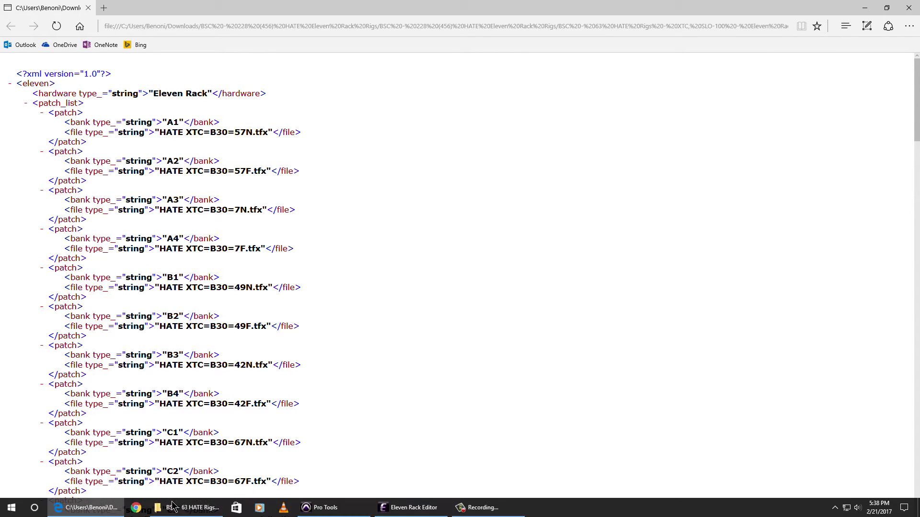
Bring back the 63 HATE Rigs folder window and scroll its file list.
click(187, 508)
scroll(234, 288, down, 3)
scroll(232, 300, down, 2)
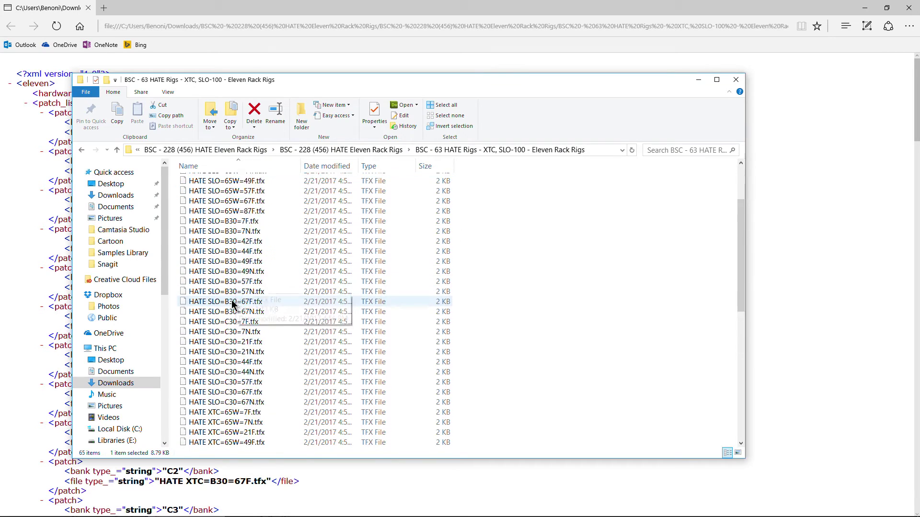
scroll(232, 300, up, 4)
scroll(232, 300, up, 2)
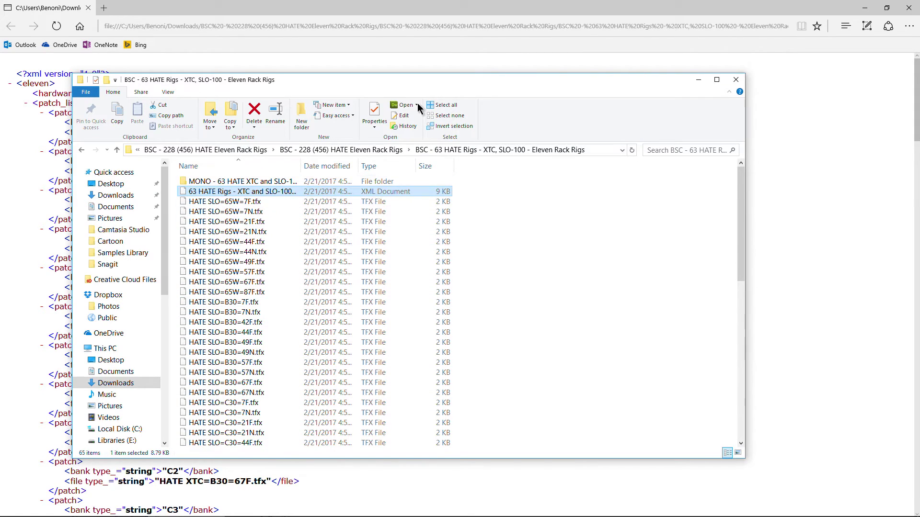
Return to the XML rig list and scroll to banks I3 through K4.
click(697, 80)
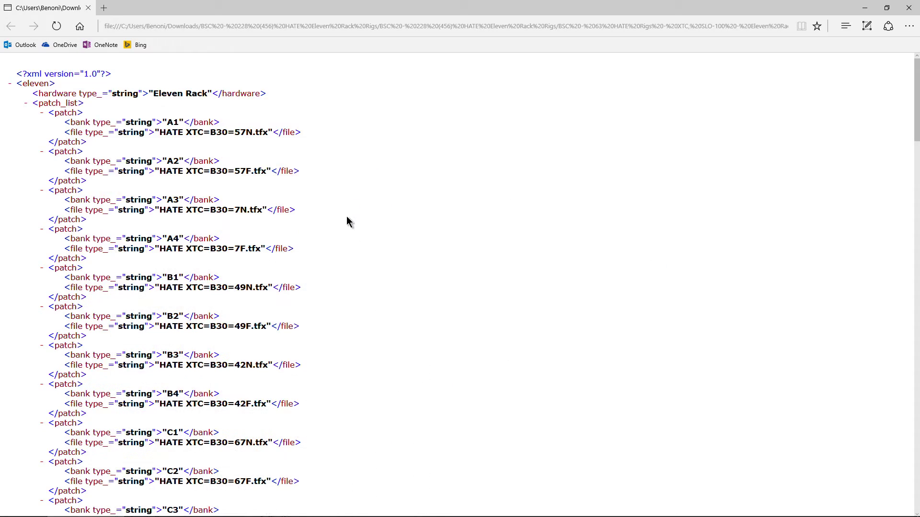
scroll(341, 242, down, 6)
scroll(341, 242, down, 18)
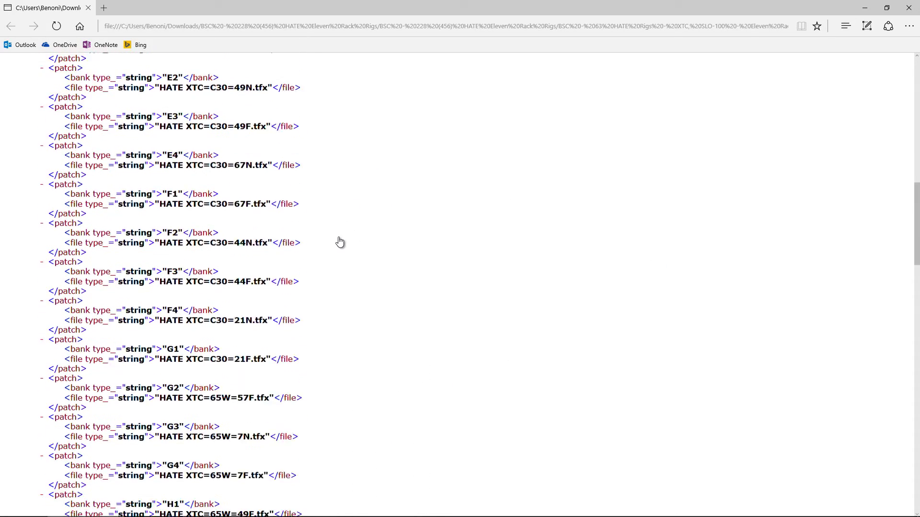
scroll(340, 242, down, 1)
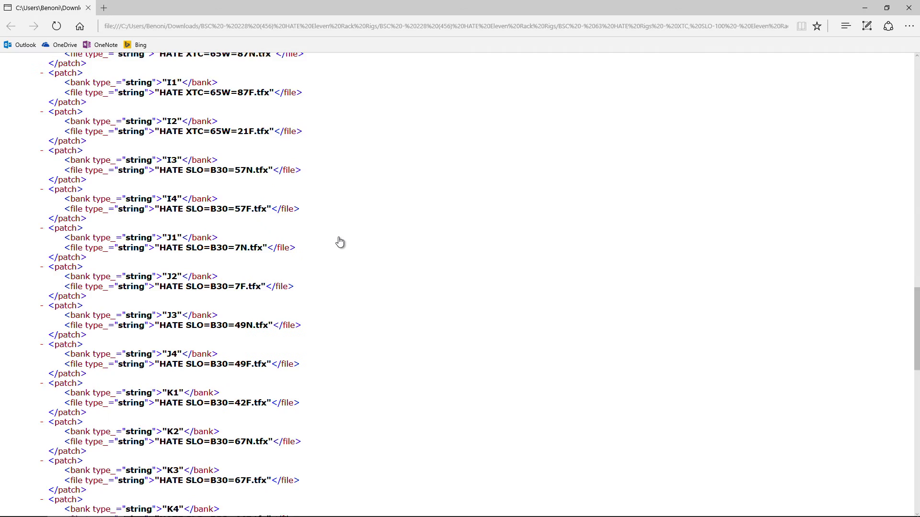
scroll(340, 242, down, 8)
scroll(360, 239, up, 7)
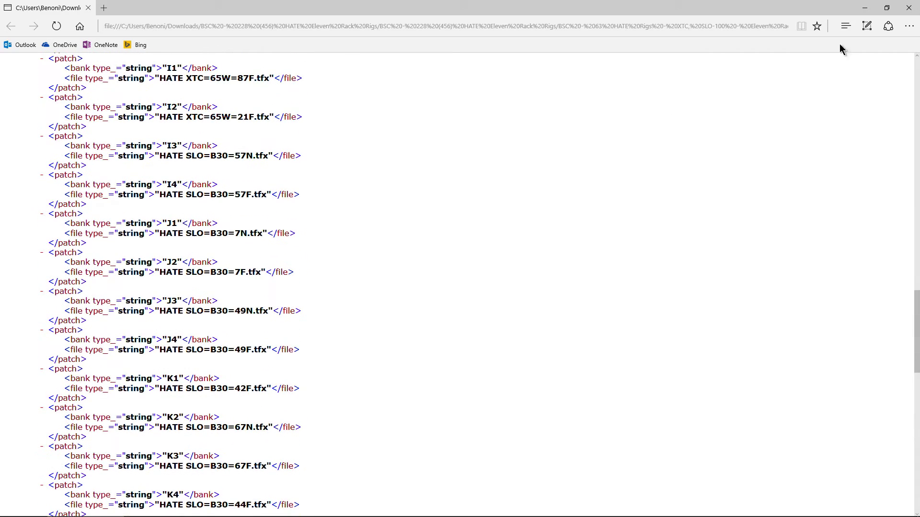
Close Edge and browse the stored rigs list without loading a rig.
click(909, 8)
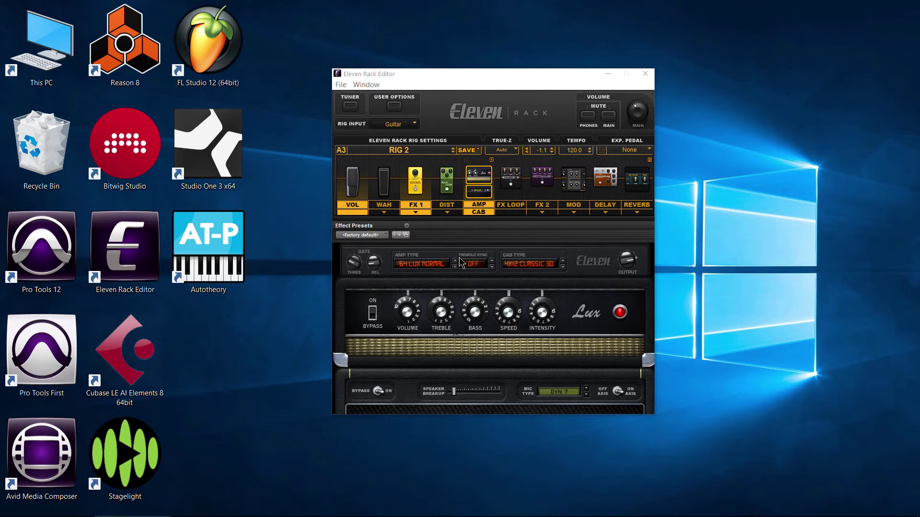
click(408, 151)
mouse_move(536, 153)
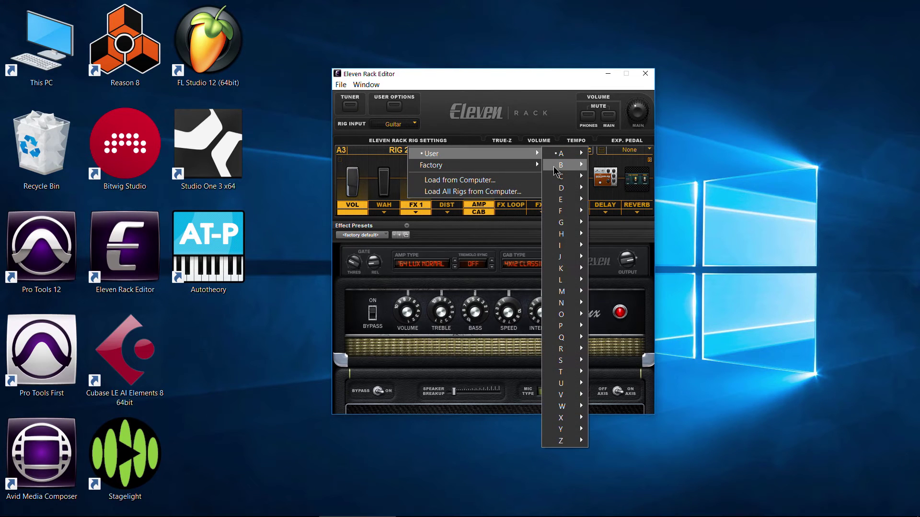
mouse_move(558, 169)
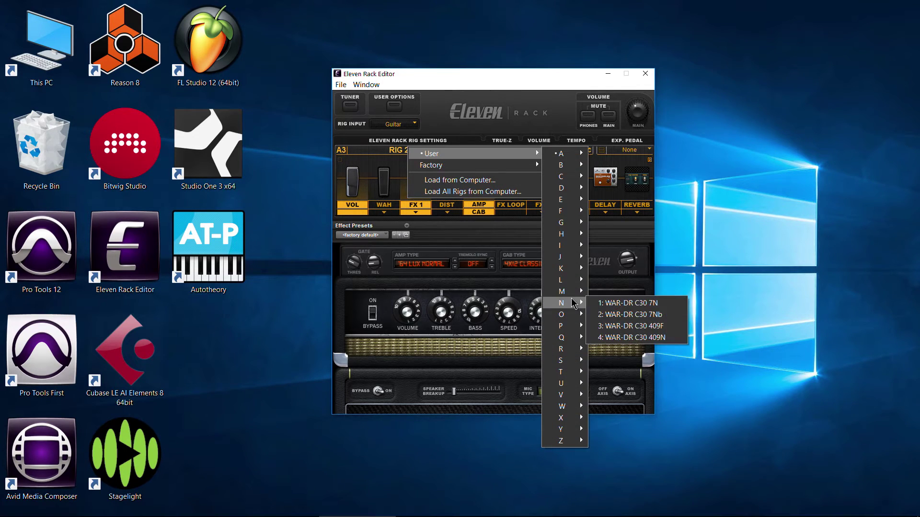
click(536, 117)
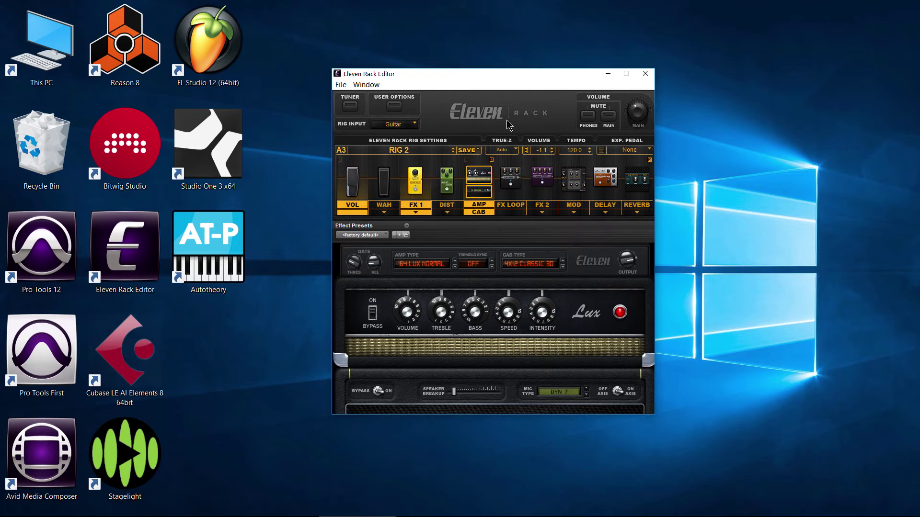
Show the SAVE dropdown with the Save All Rigs to Computer option.
click(467, 152)
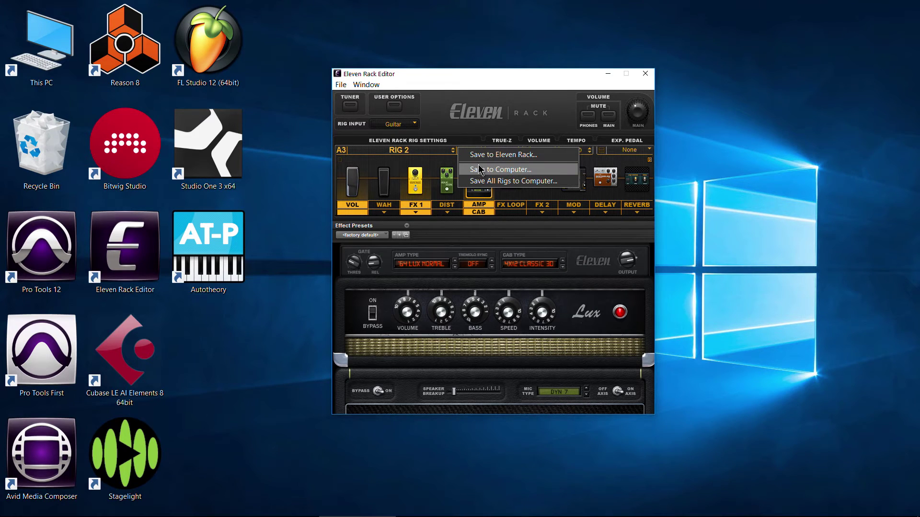
click(466, 122)
click(467, 152)
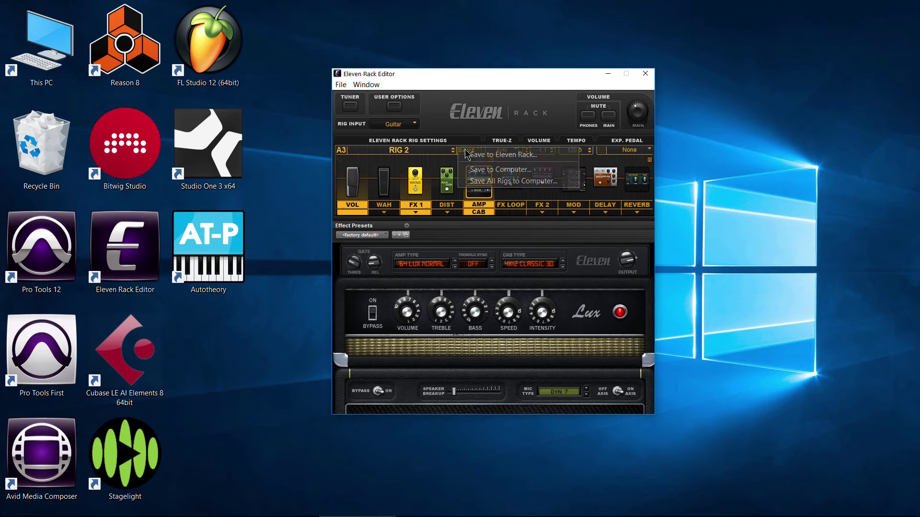
Save all rigs to This PC > Downloads under the name MY AWESOME RIGS.
click(494, 182)
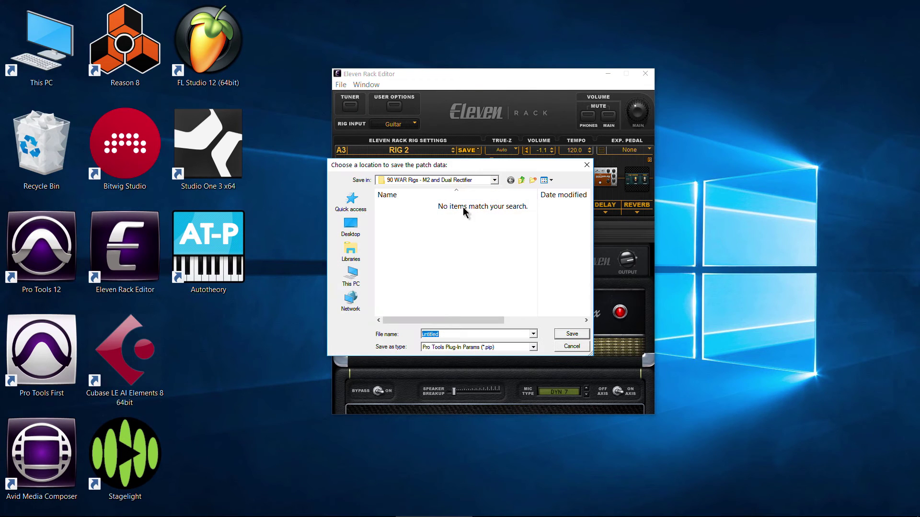
click(351, 276)
double_click(421, 282)
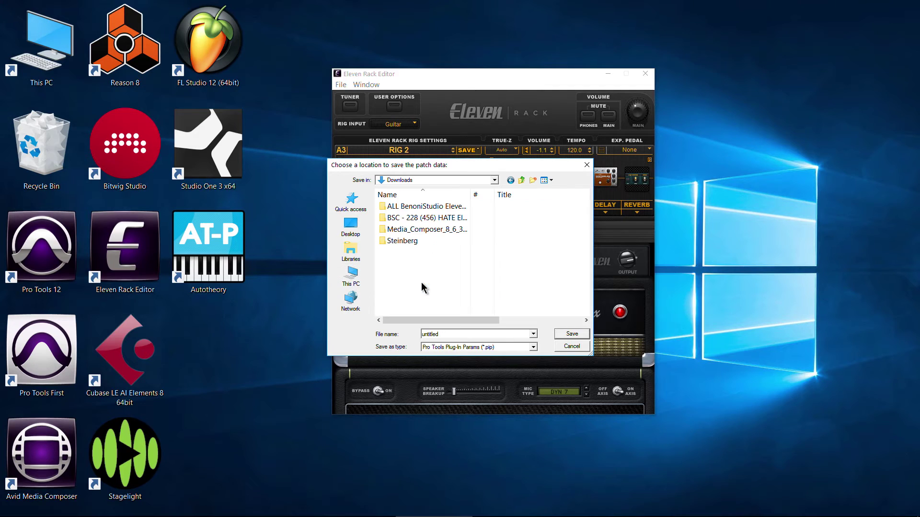
click(447, 331)
text(MY AWESOME RIGS)
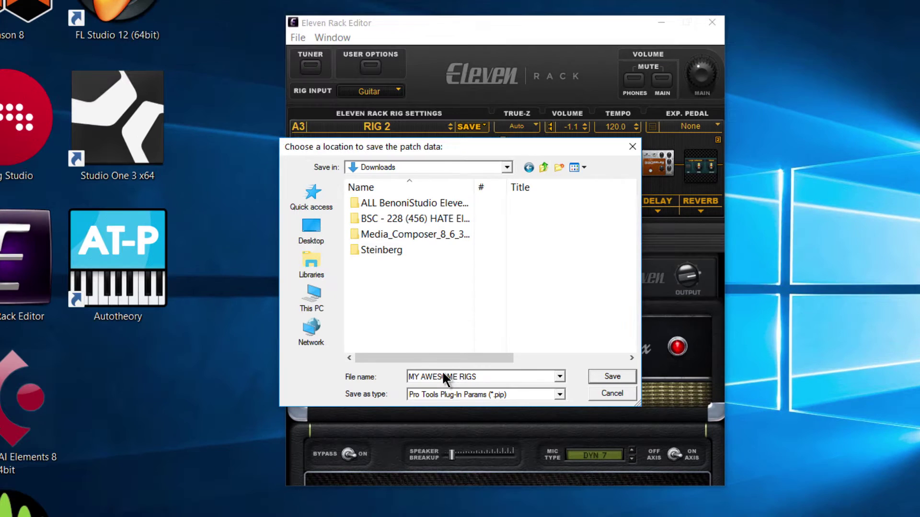
click(572, 334)
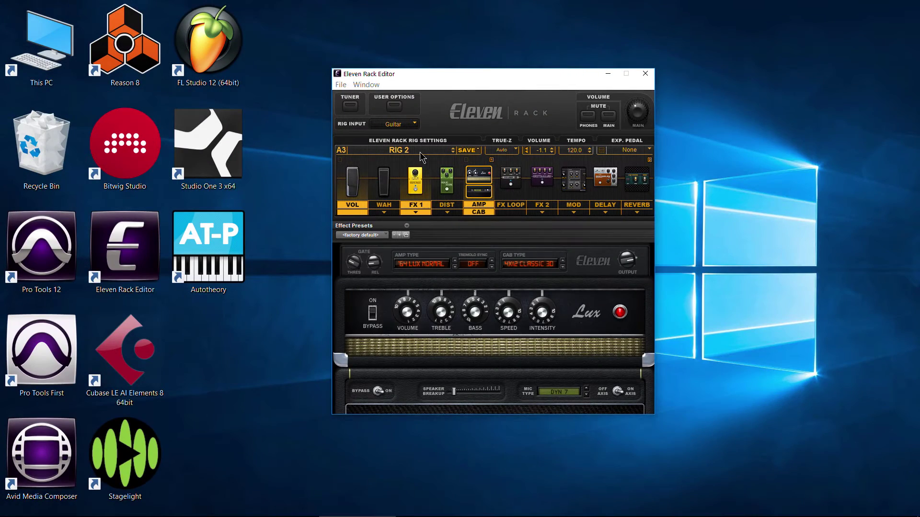
Browse the stored rigs list after the dump, leaving A3 RIG 2 loaded.
click(419, 151)
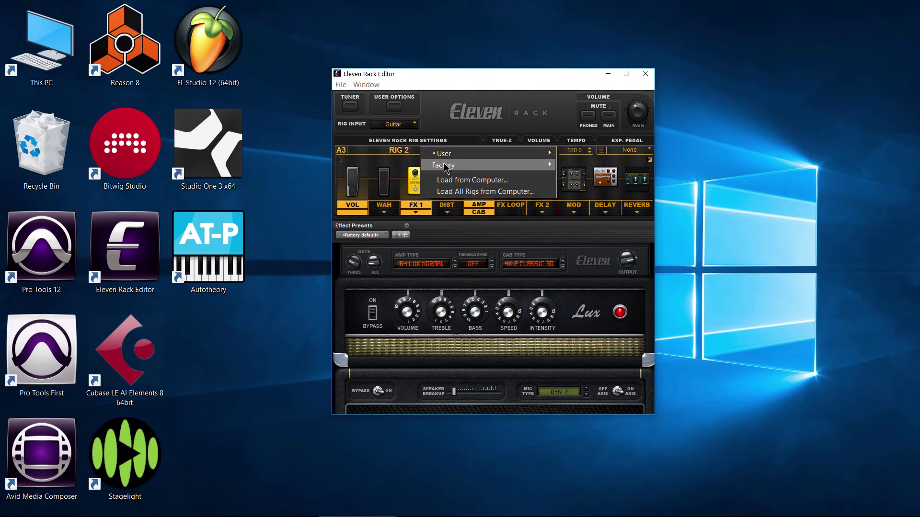
mouse_move(548, 153)
mouse_move(590, 235)
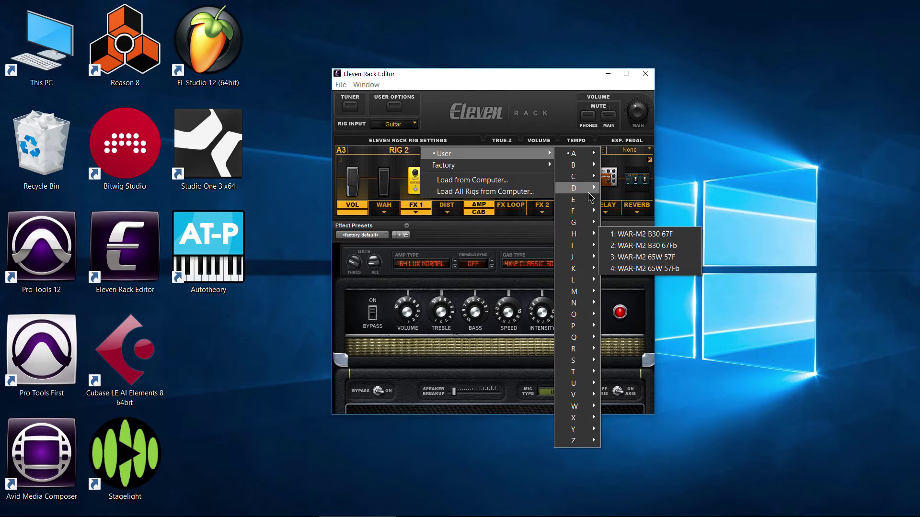
click(506, 102)
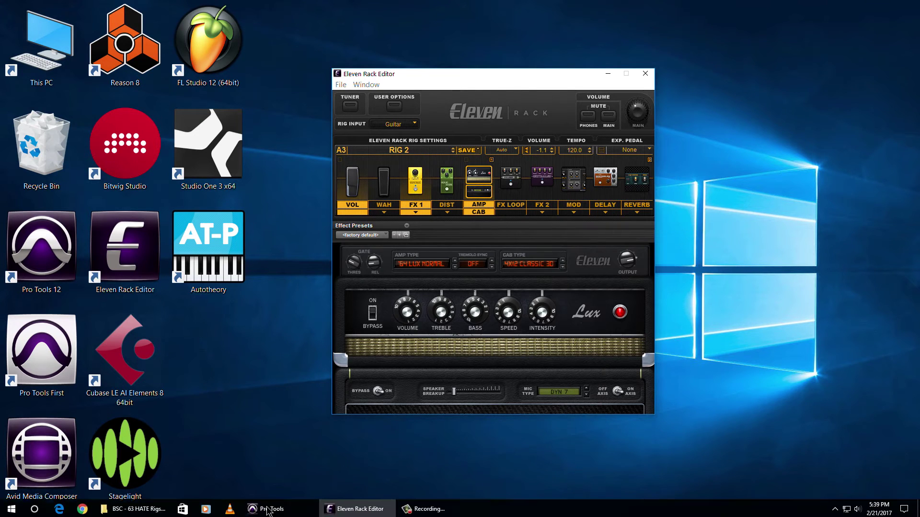
Open Downloads\MY AWESOME RIGS in File Explorer and select its XML file.
click(134, 507)
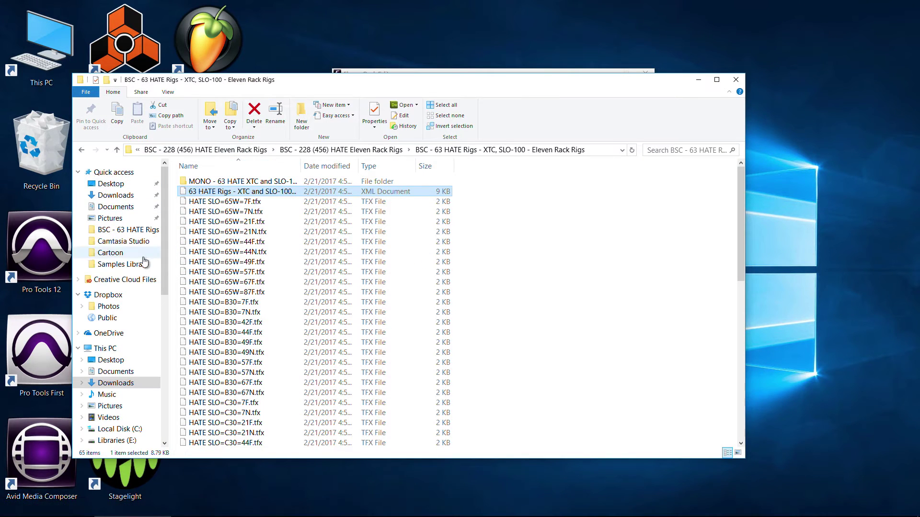
click(120, 196)
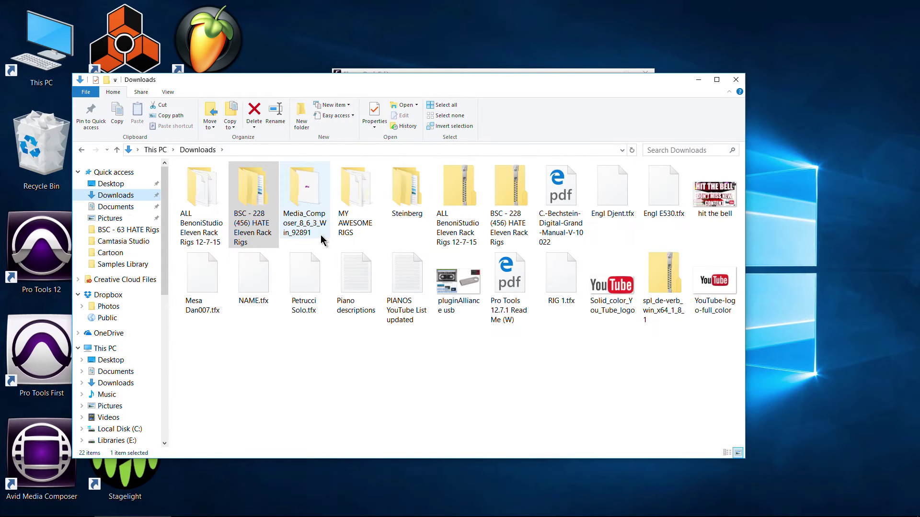
click(358, 204)
double_click(358, 204)
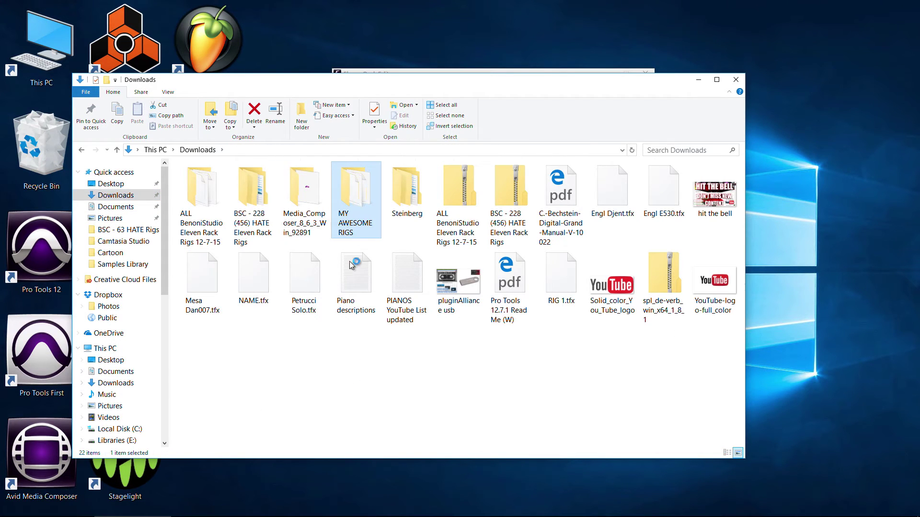
scroll(223, 266, down, 5)
scroll(224, 269, down, 20)
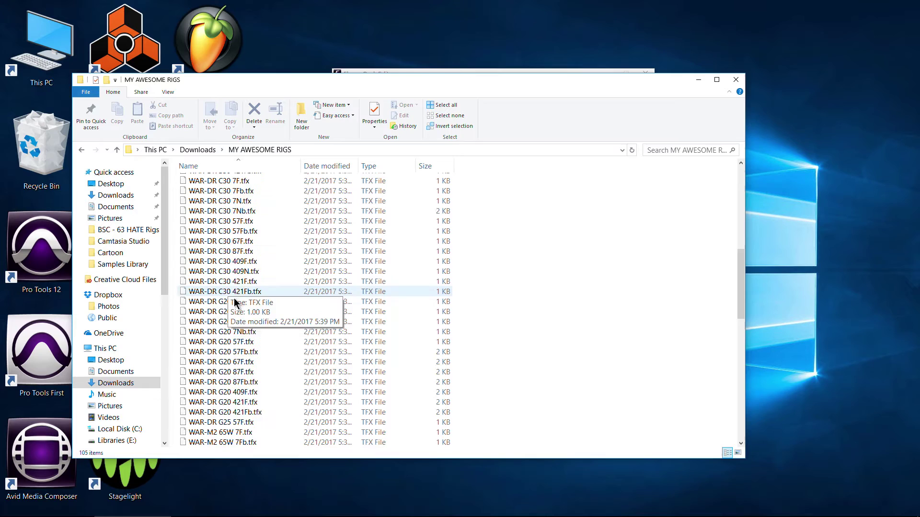
scroll(236, 328, up, 20)
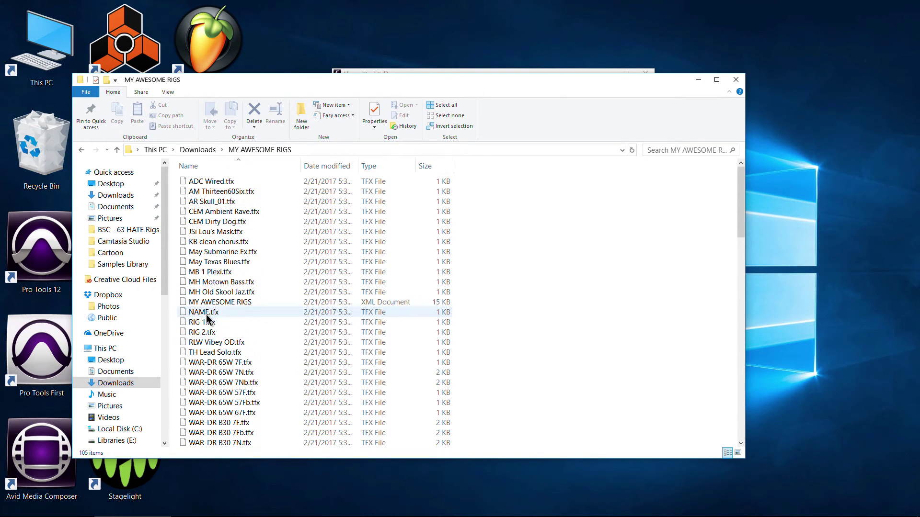
click(249, 303)
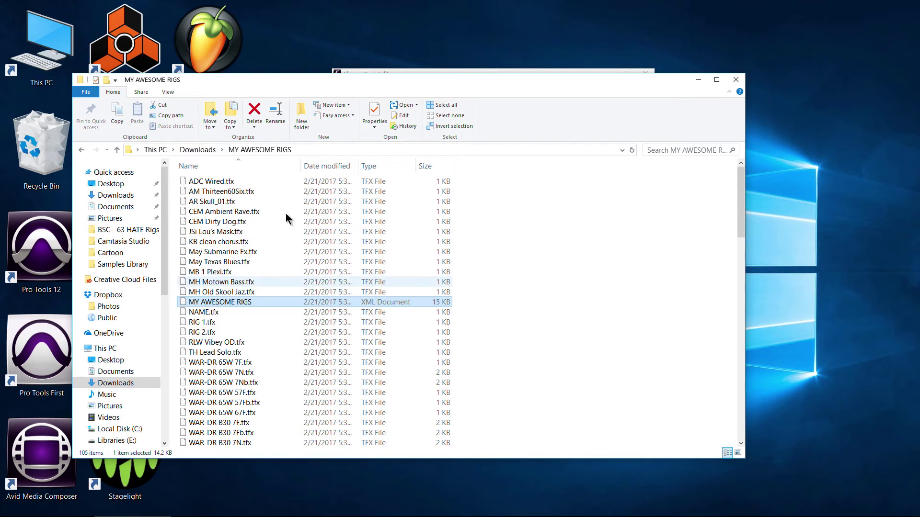
Reopen the folder, inspect RIG 2.tfx and NAME.tfx, then minimize Explorer.
click(197, 150)
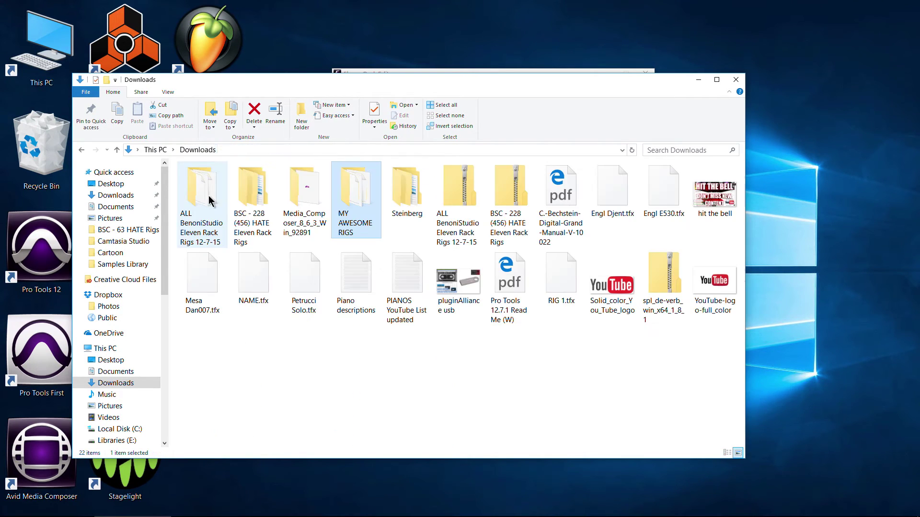
double_click(355, 197)
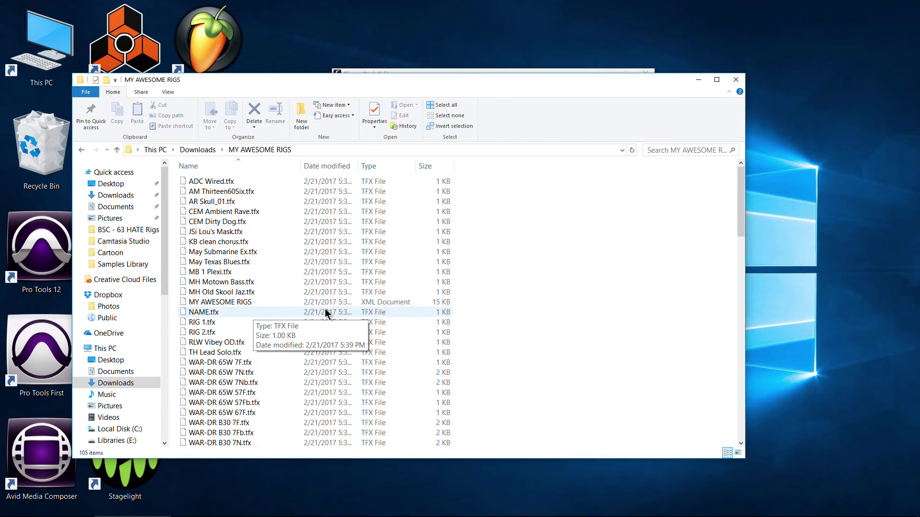
click(202, 331)
click(206, 313)
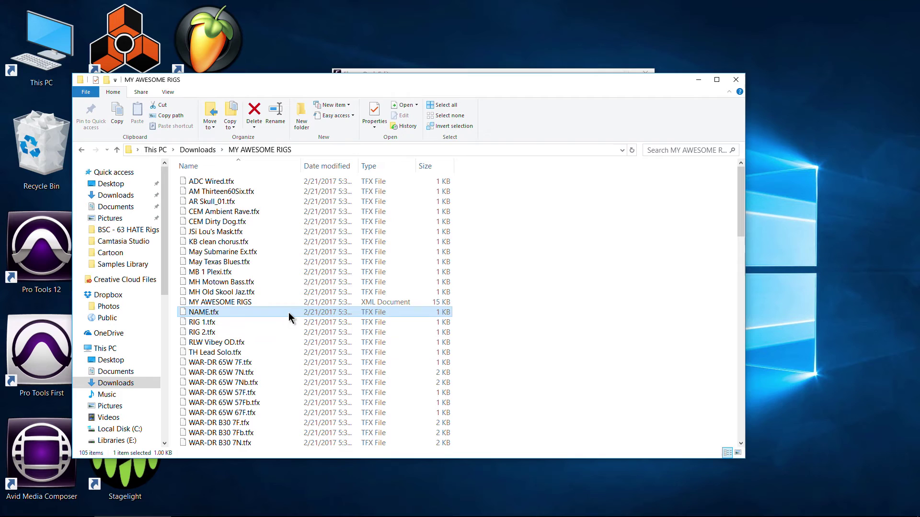
scroll(290, 316, down, 6)
scroll(290, 316, up, 6)
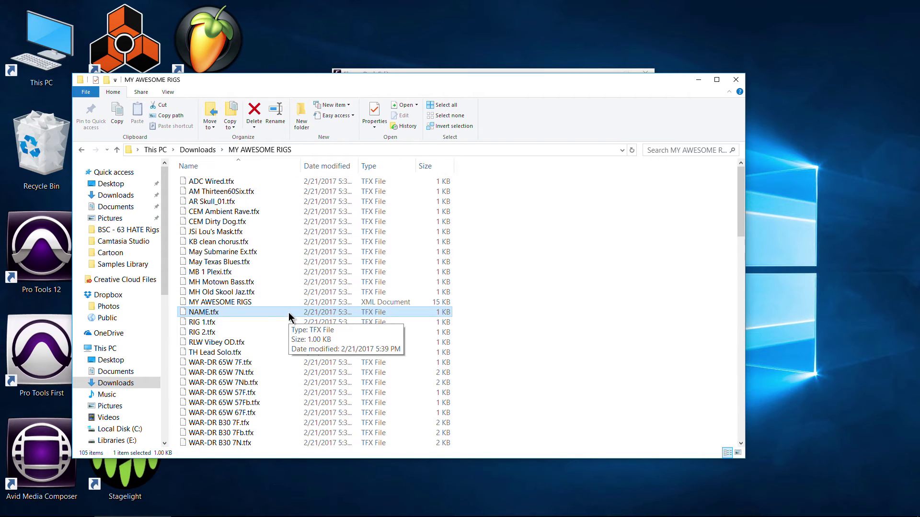
click(698, 80)
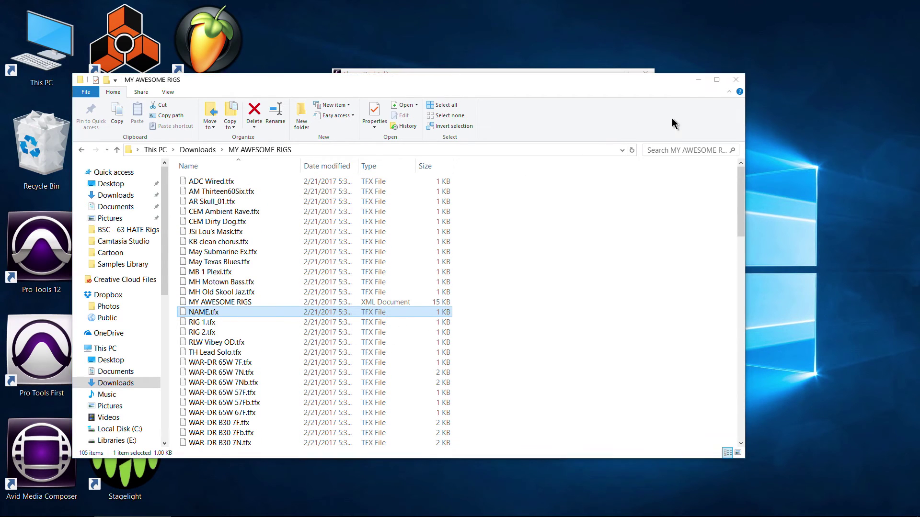
Show and close the SAVE dropdown without saving, then restore the MY AWESOME RIGS window.
click(475, 150)
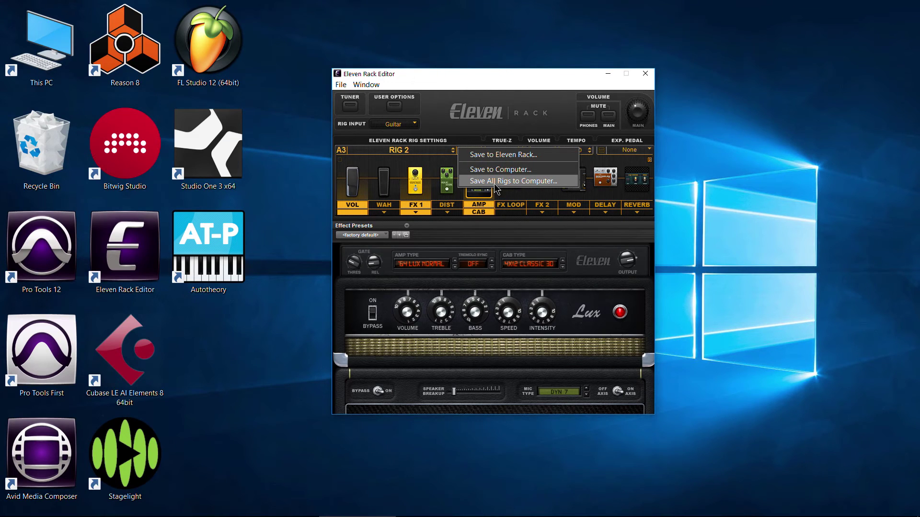
click(481, 110)
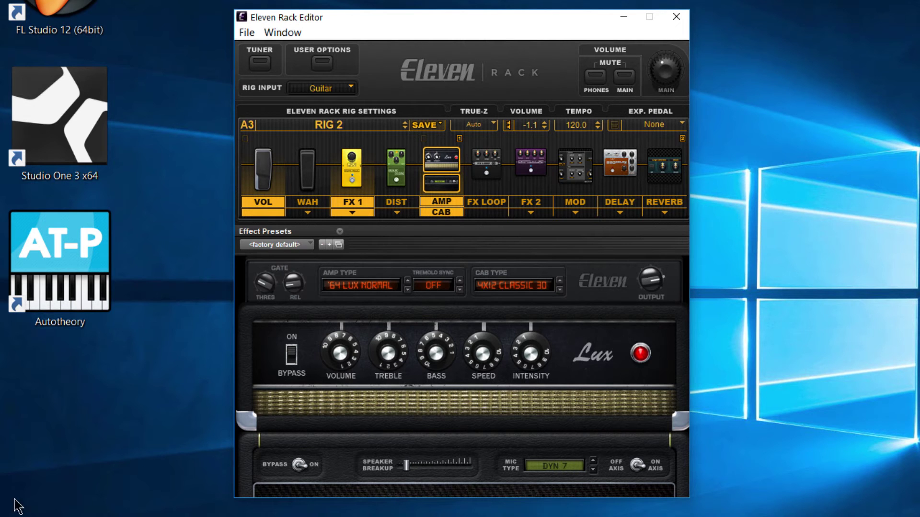
click(55, 488)
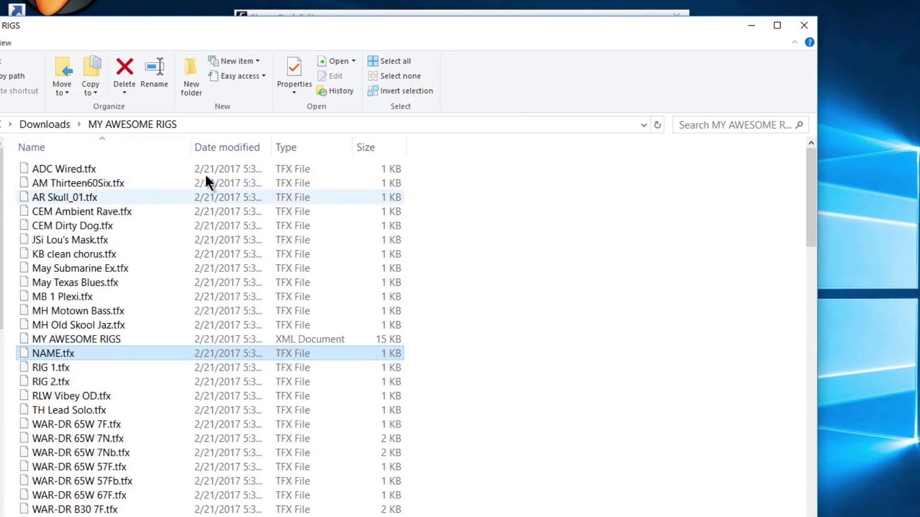
Navigate from Downloads into MY AWESOME RIGS and select the 15 KB XML rig list.
click(46, 124)
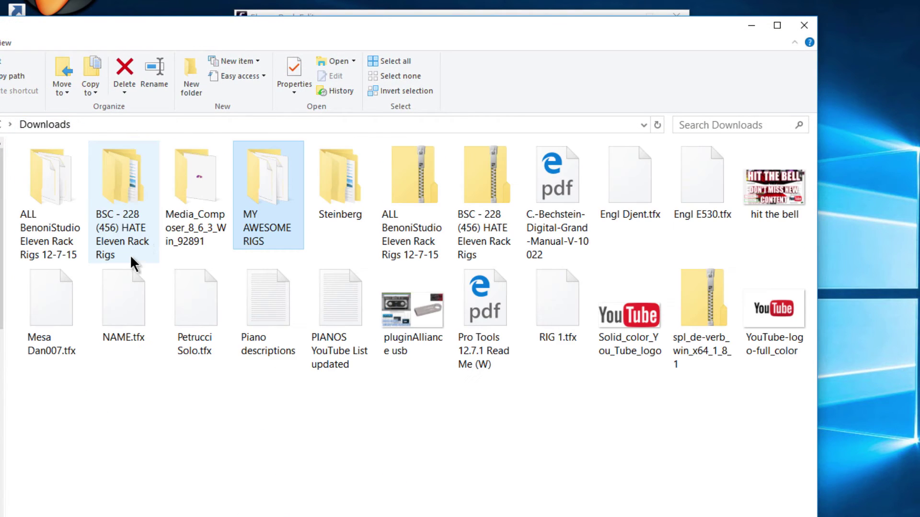
double_click(278, 196)
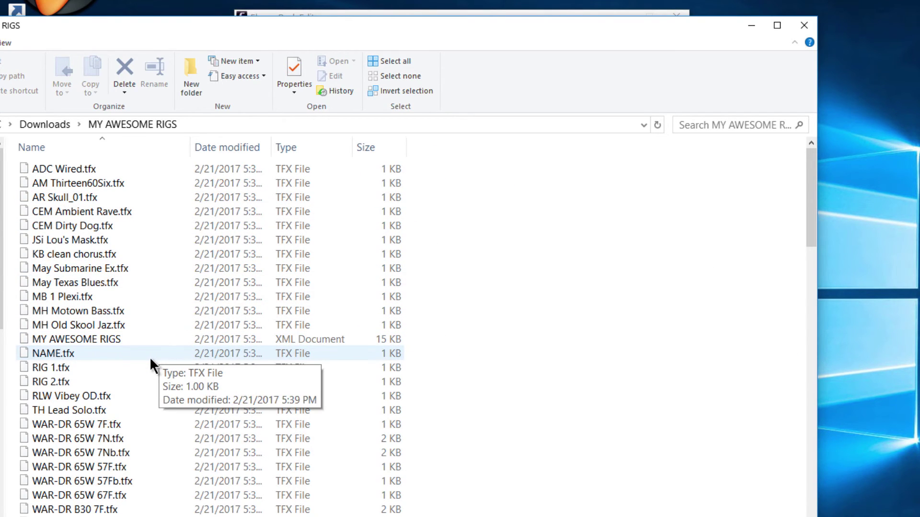
scroll(152, 357, down, 2)
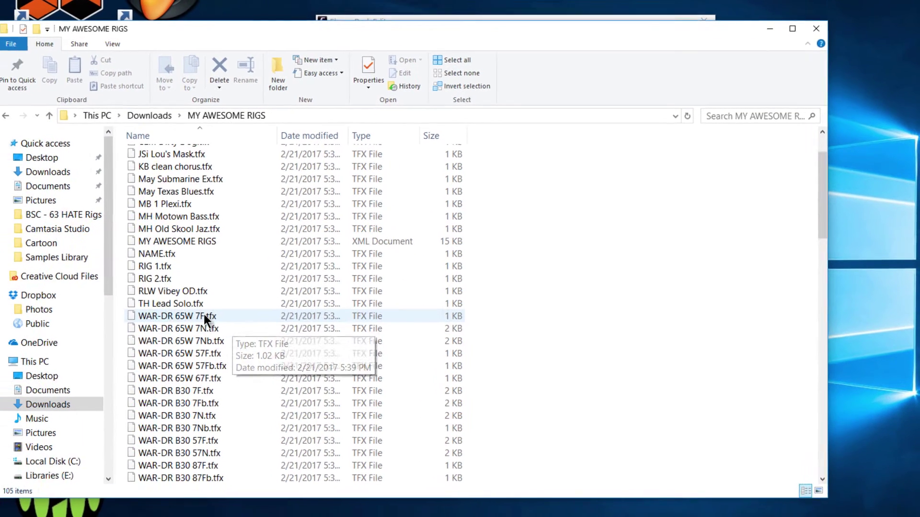
scroll(205, 318, down, 1)
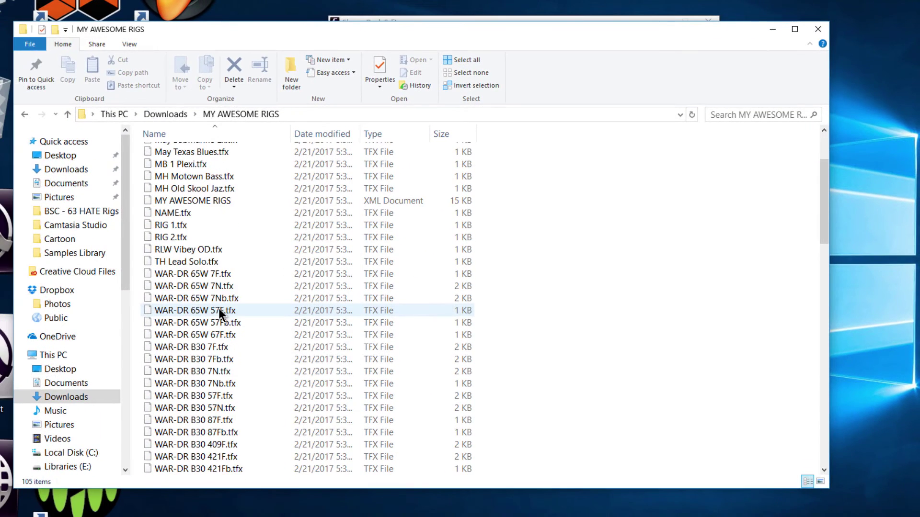
scroll(204, 314, up, 3)
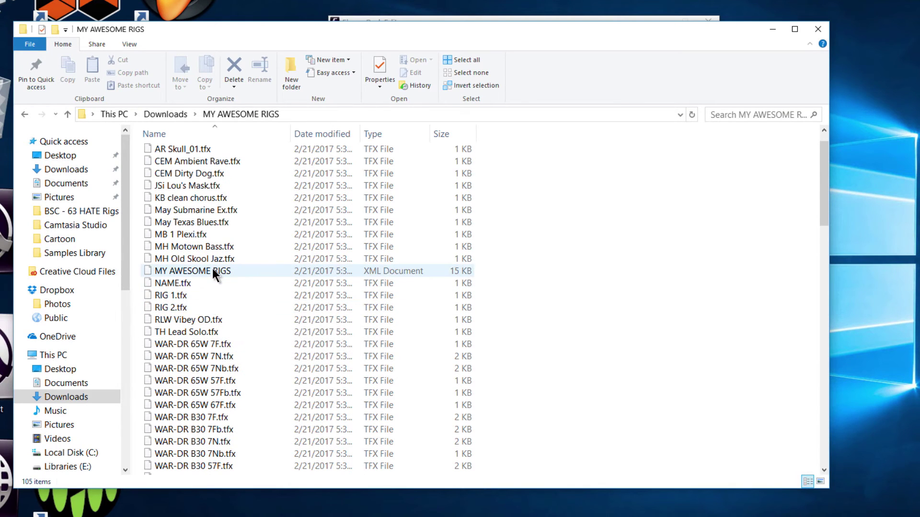
click(213, 272)
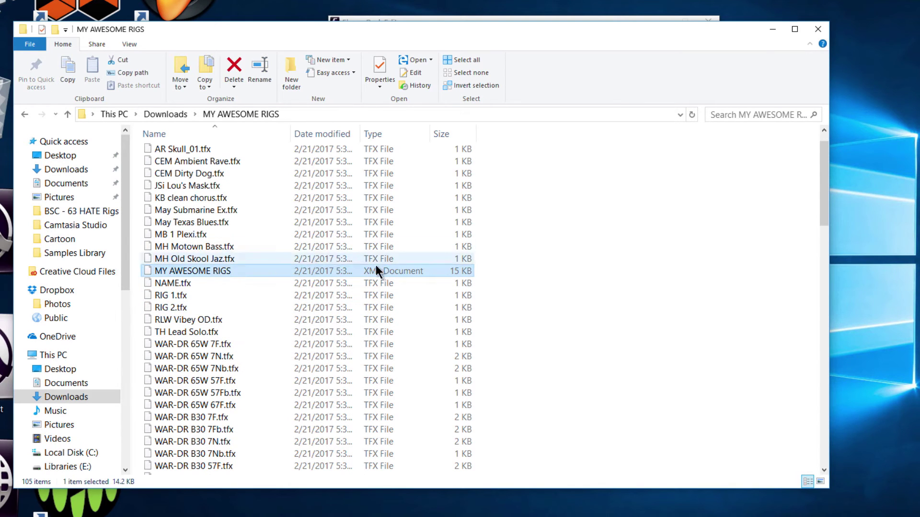
Choose Load All Rigs from Computer and pick the MY AWESOME RIGS XML file.
click(771, 30)
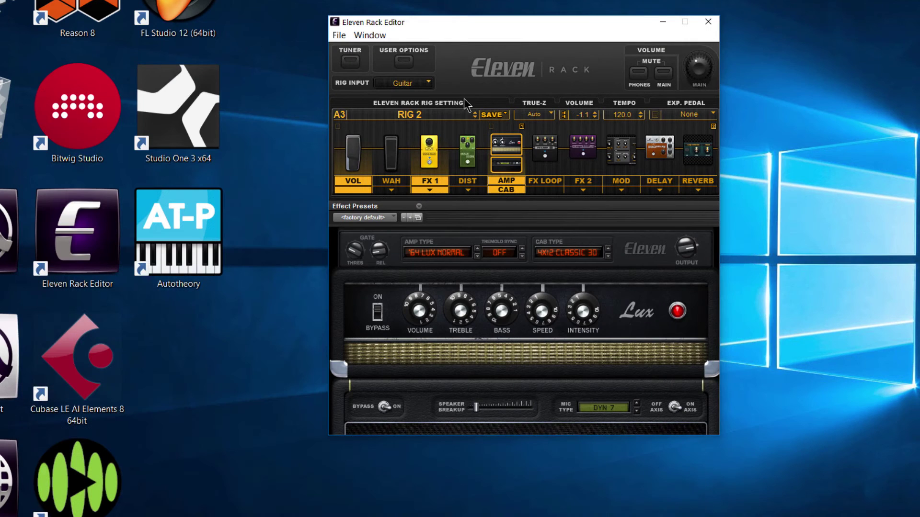
click(436, 119)
click(499, 164)
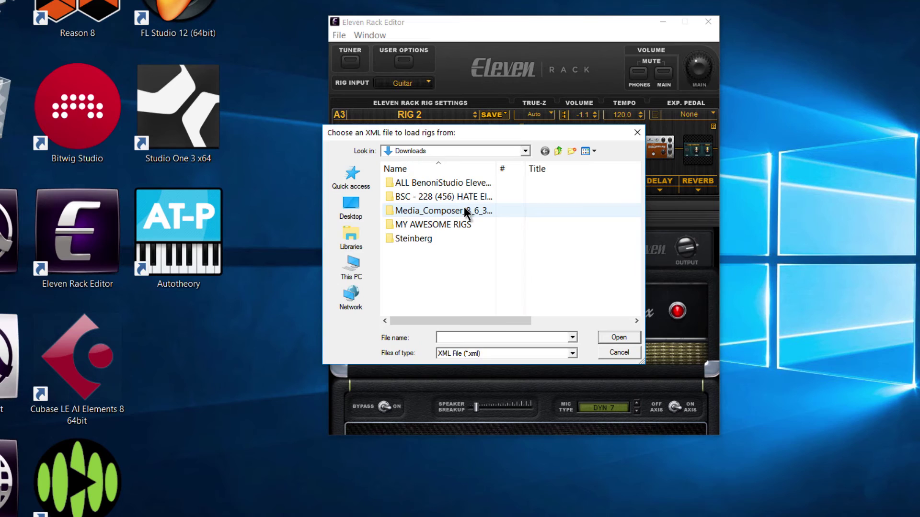
double_click(447, 224)
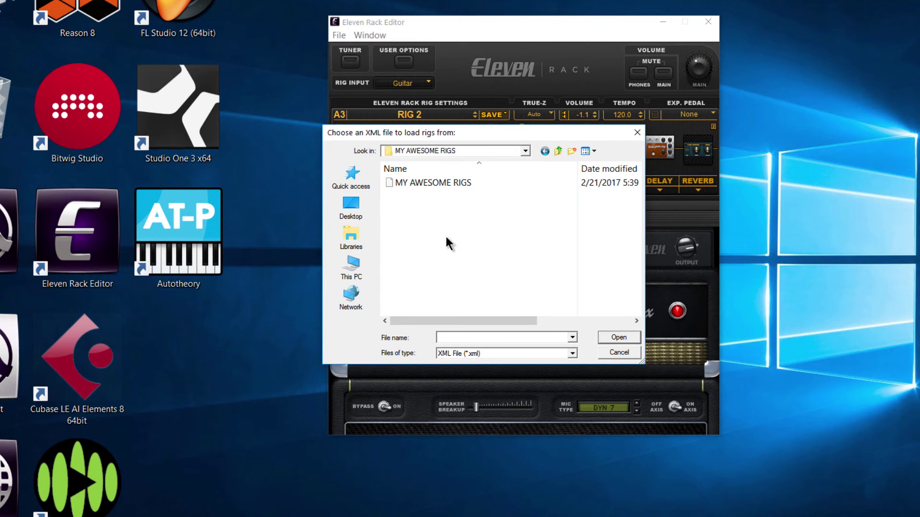
click(444, 186)
drag(430, 319, 562, 322)
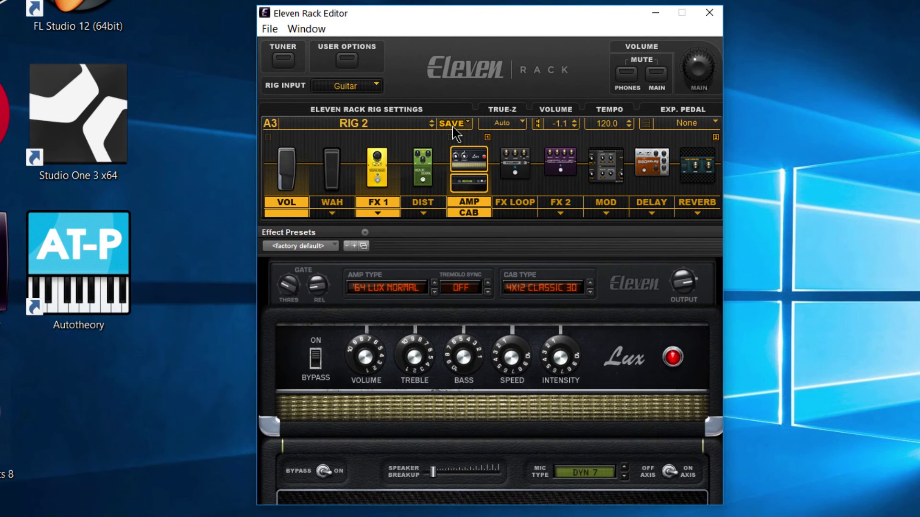
Open and close the SAVE options, then select the downloaded rig collection folder.
click(484, 116)
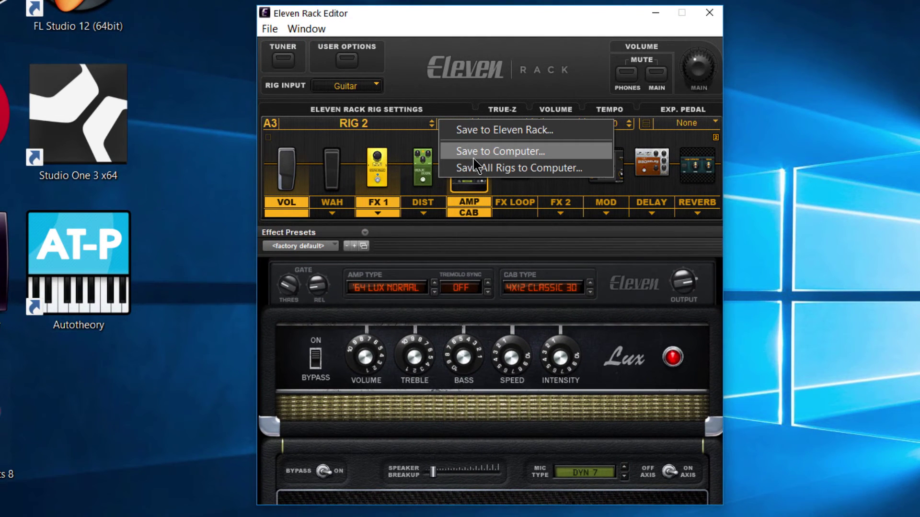
click(462, 87)
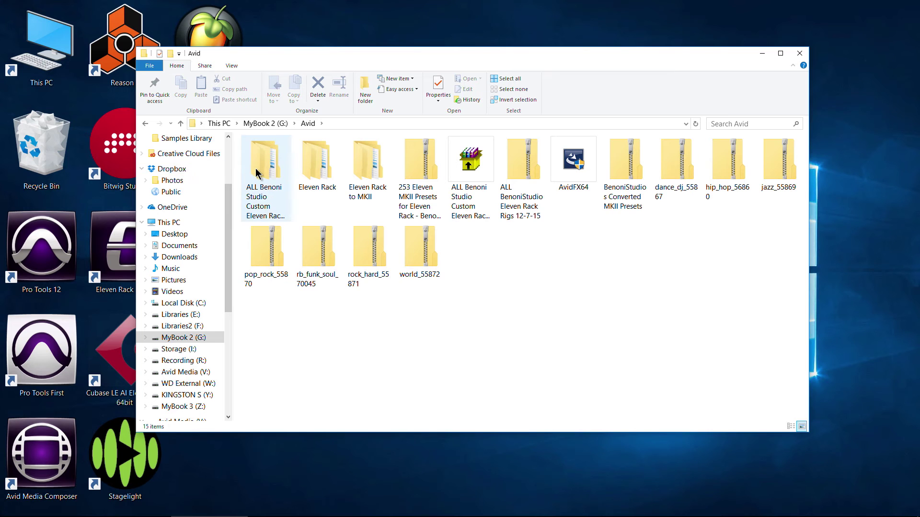
click(257, 173)
Open the ALL Benoni Studio Custom Eleven Rack Rigs folder and scroll its contents.
double_click(256, 172)
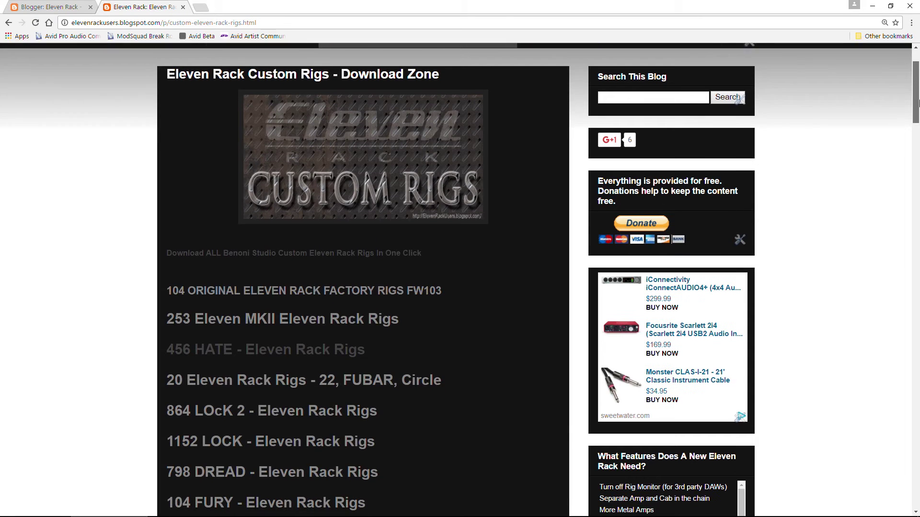
scroll(456, 280, down, 1)
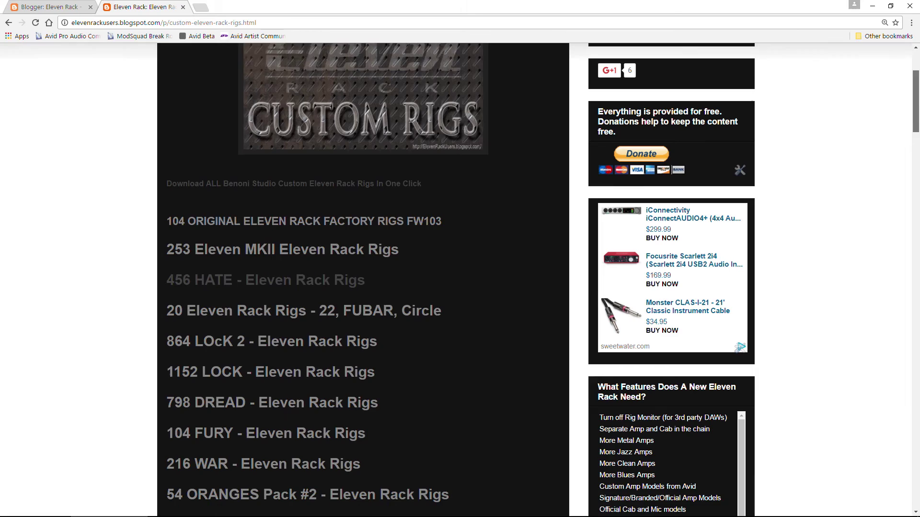
scroll(460, 278, down, 2)
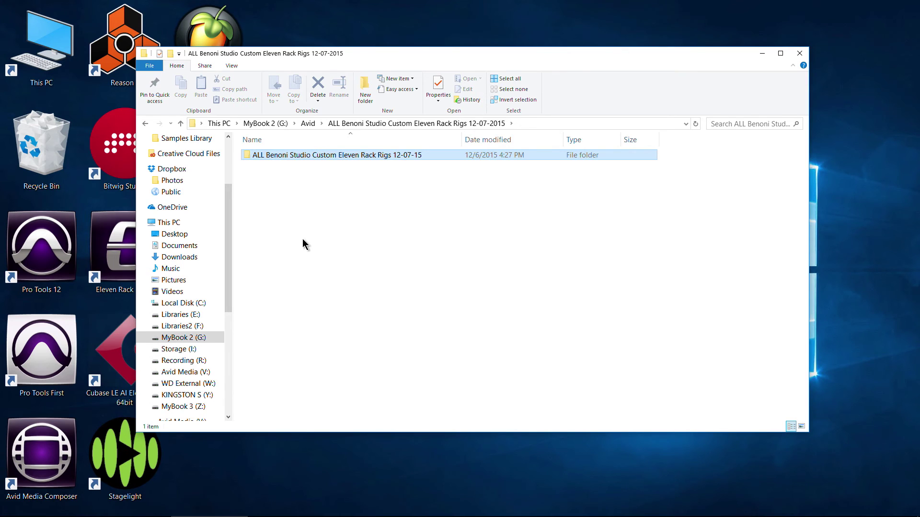
Browse the BSC - 23 A is A Rigs - PACK 2 folder's rigs, then return to the collection.
key(Return)
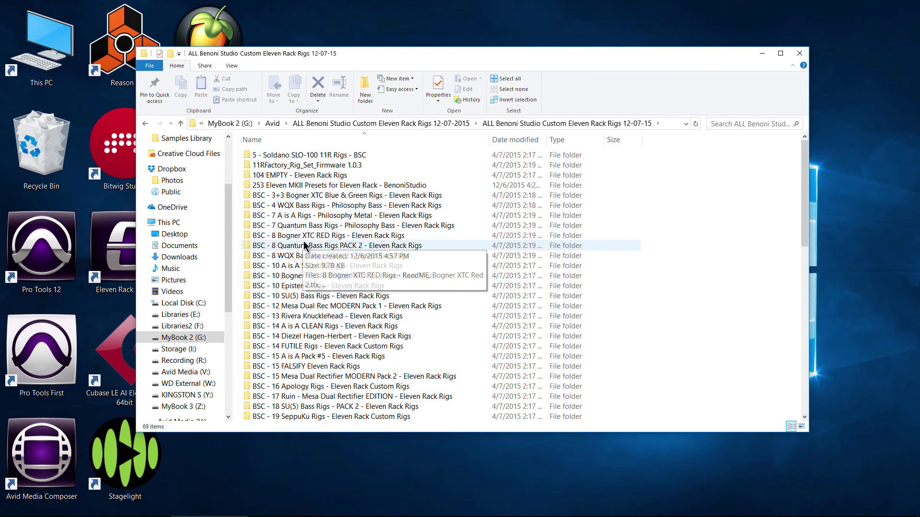
scroll(306, 249, down, 8)
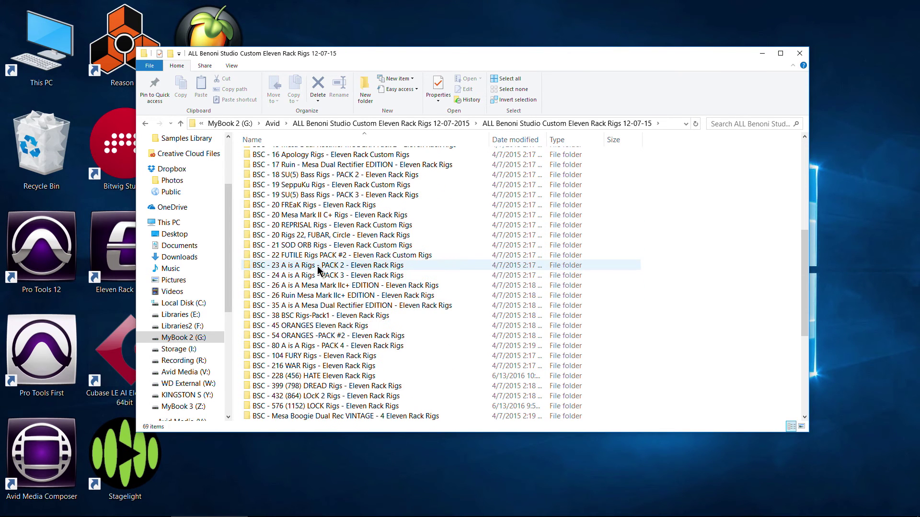
double_click(318, 265)
double_click(295, 177)
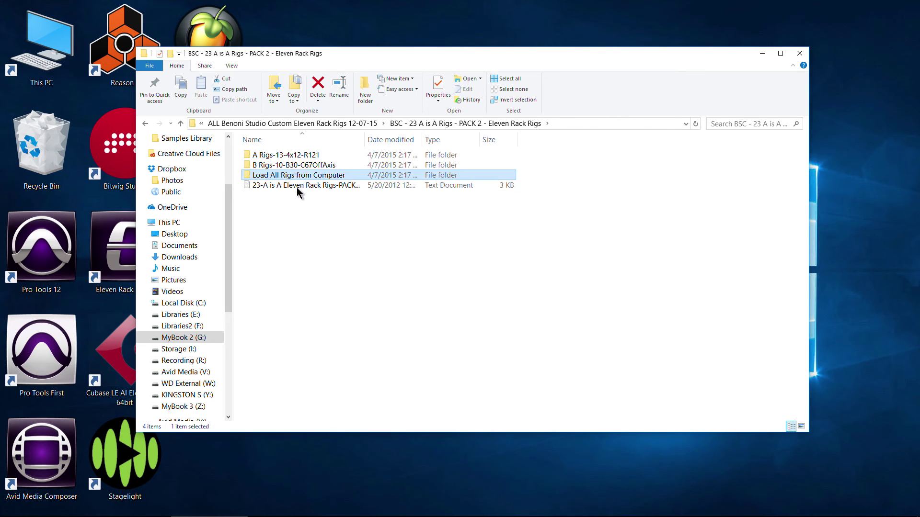
scroll(297, 232, down, 10)
scroll(294, 301, up, 10)
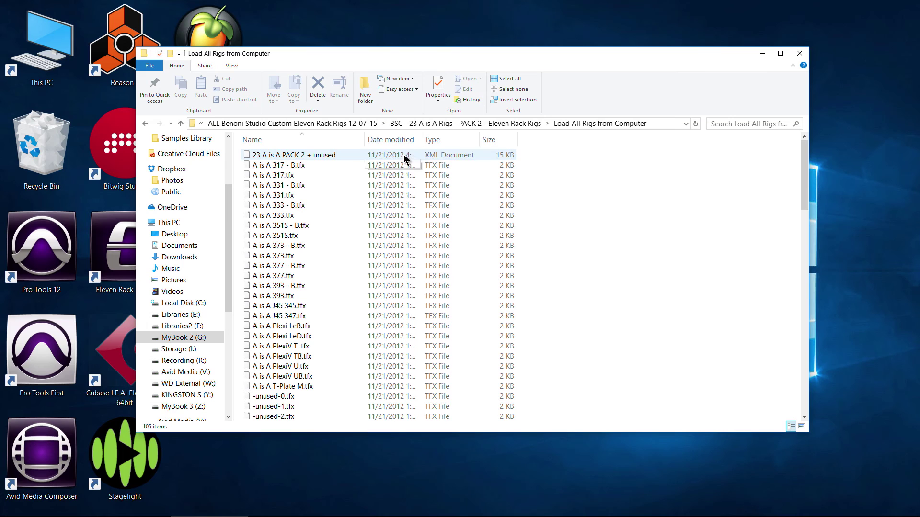
click(145, 124)
click(145, 124)
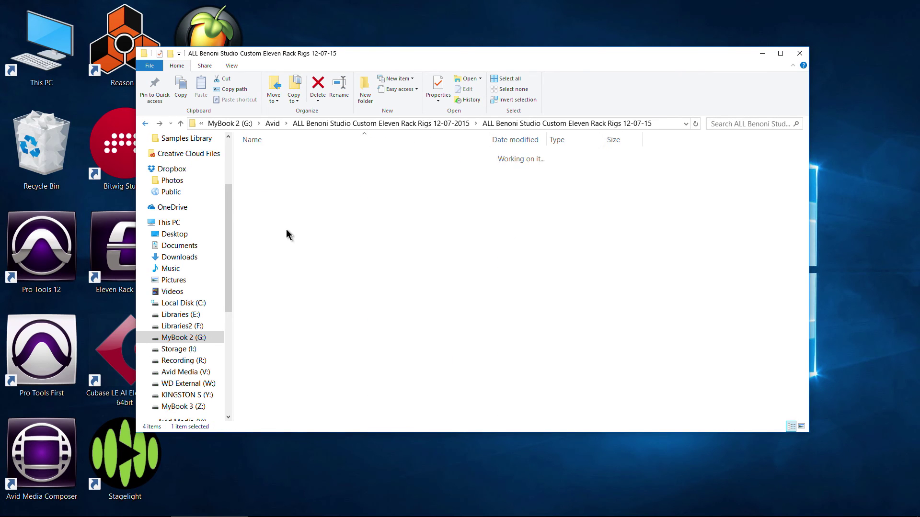
Browse into the 102 MONO DREAD Mark II c+ rigs, select its XML list, and close Explorer.
scroll(297, 254, down, 3)
double_click(294, 292)
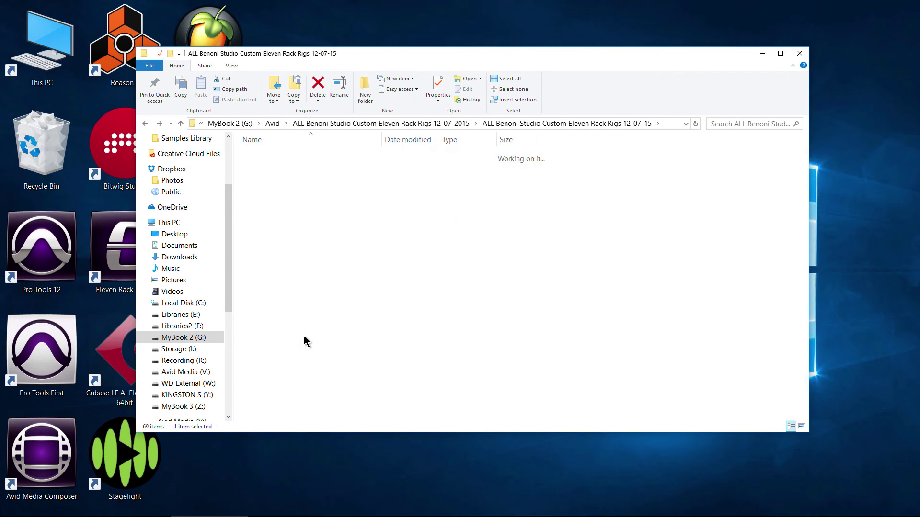
double_click(290, 177)
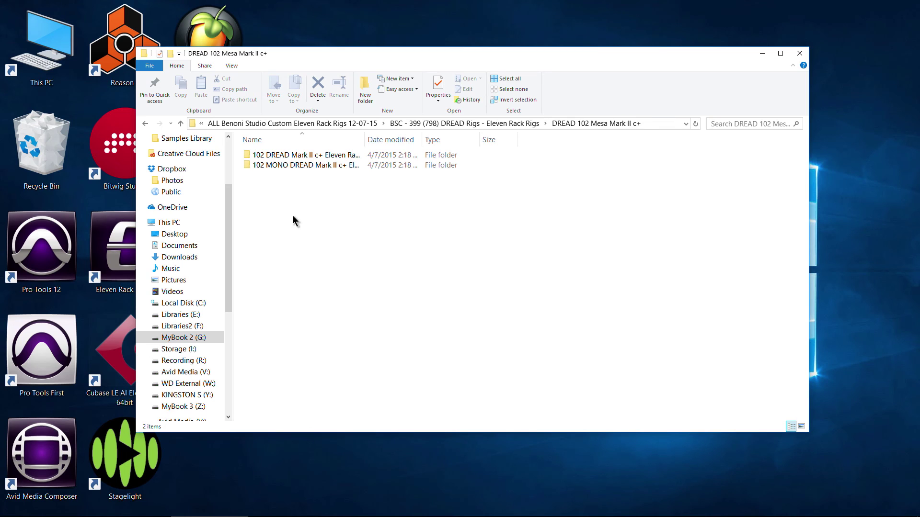
double_click(295, 166)
scroll(302, 254, down, 2)
scroll(300, 273, down, 7)
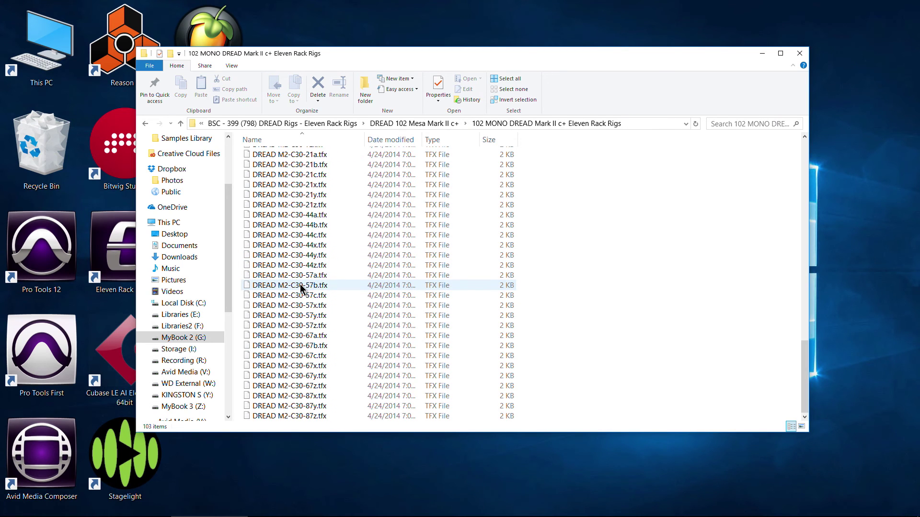
scroll(300, 285, up, 6)
scroll(300, 286, up, 3)
click(302, 155)
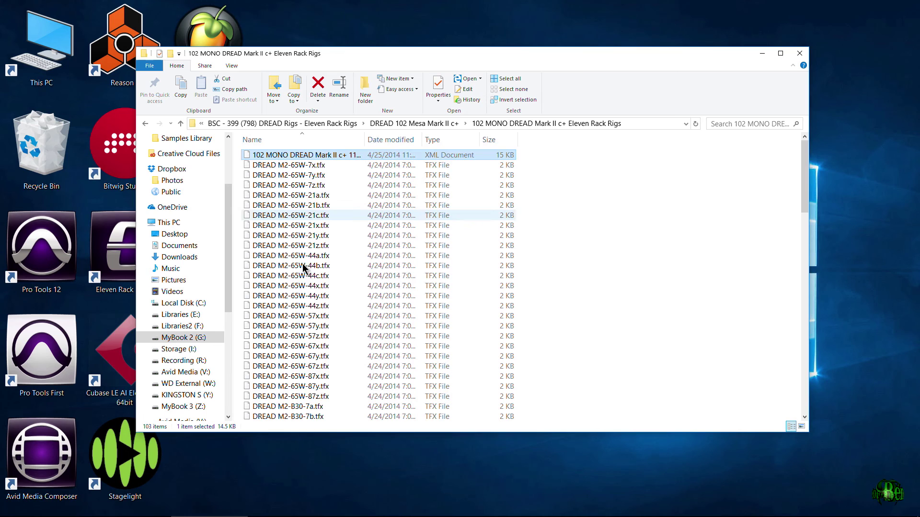
scroll(306, 287, down, 6)
scroll(305, 287, up, 6)
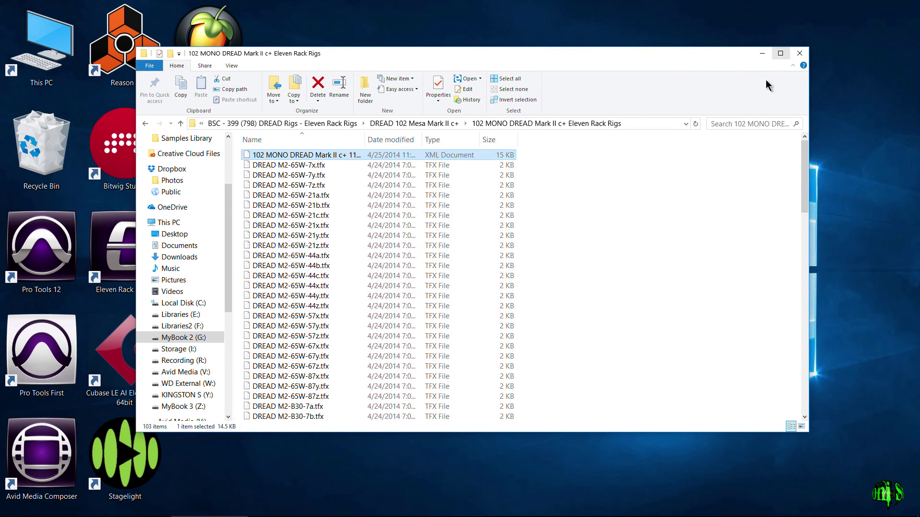
click(799, 55)
click(468, 150)
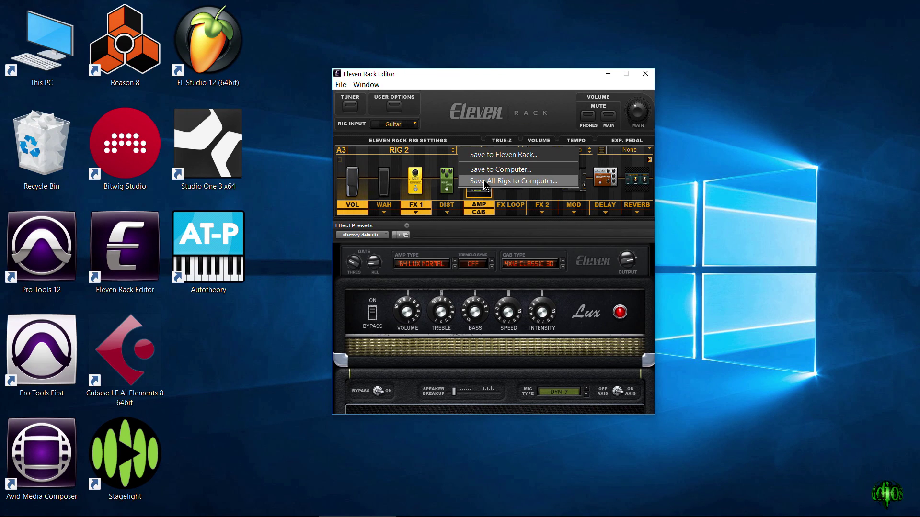
click(493, 123)
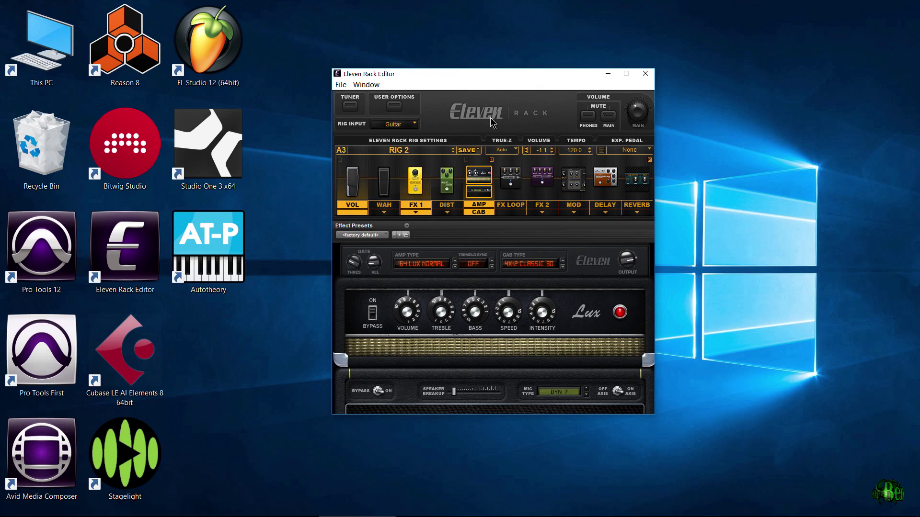